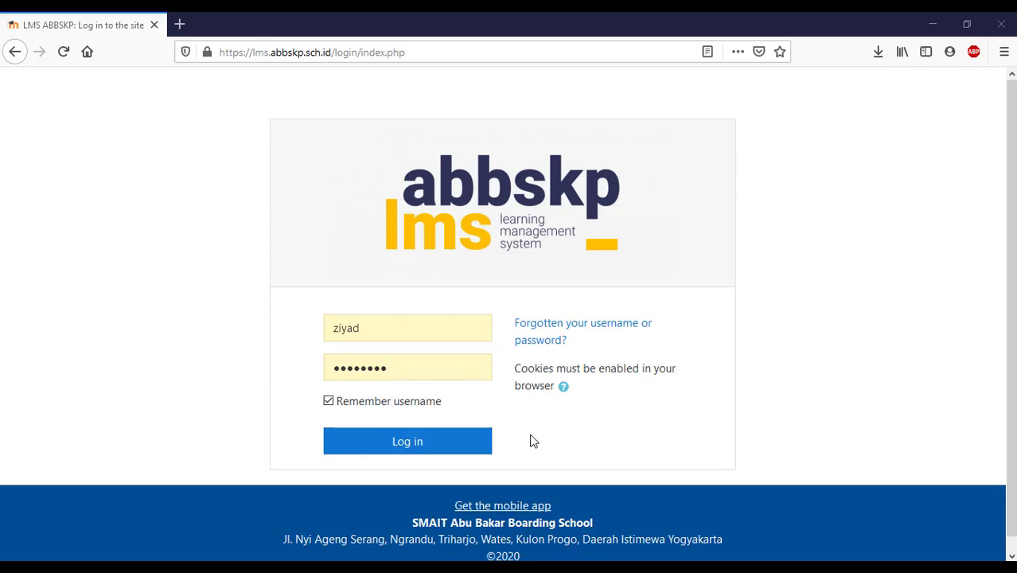
# - Log in to the LMS with the prefilled credentials and open the Kelas X A - SB course
pyautogui.click(472, 448)
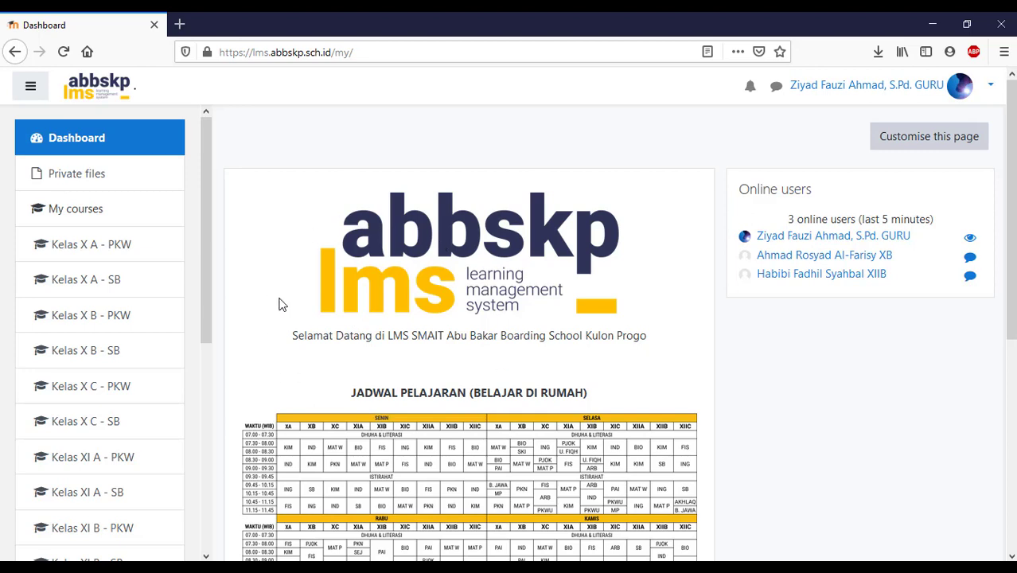
pyautogui.click(116, 285)
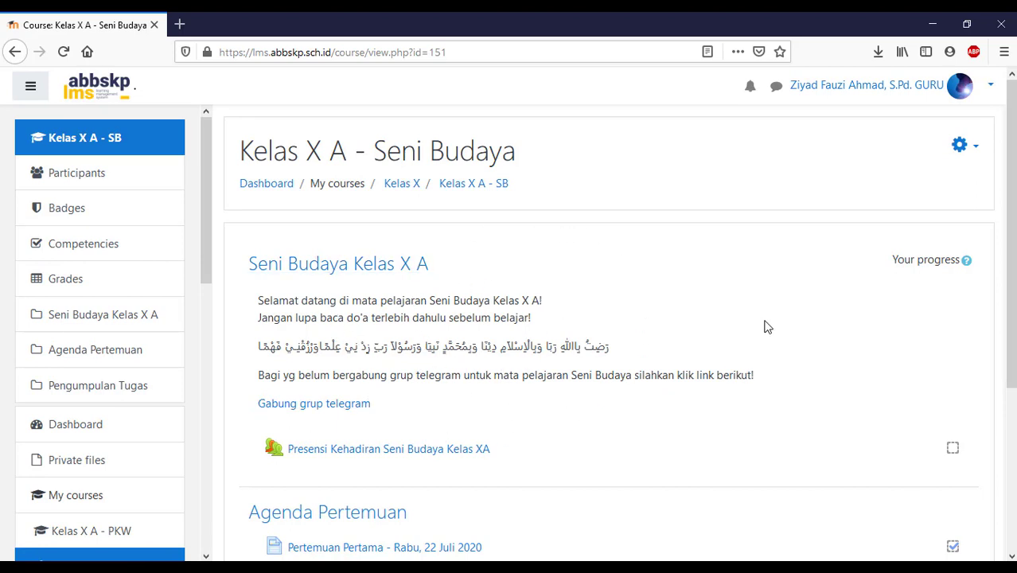
# - Turn on course editing and add an Attendance activity to the Seni Budaya Kelas X A section
pyautogui.click(963, 147)
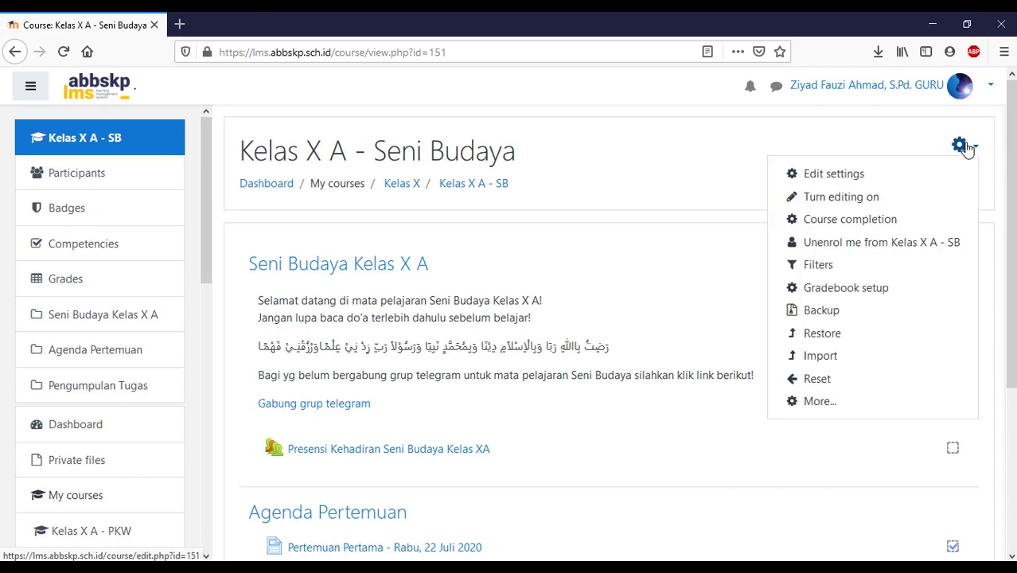
pyautogui.click(865, 201)
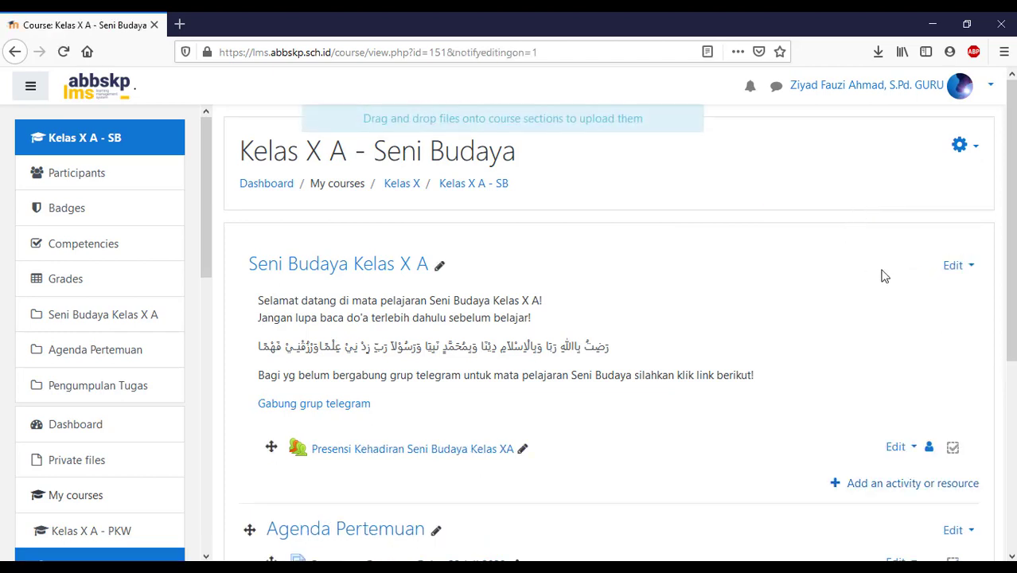
pyautogui.scroll(-3, 557, 311)
pyautogui.scroll(-1, 557, 312)
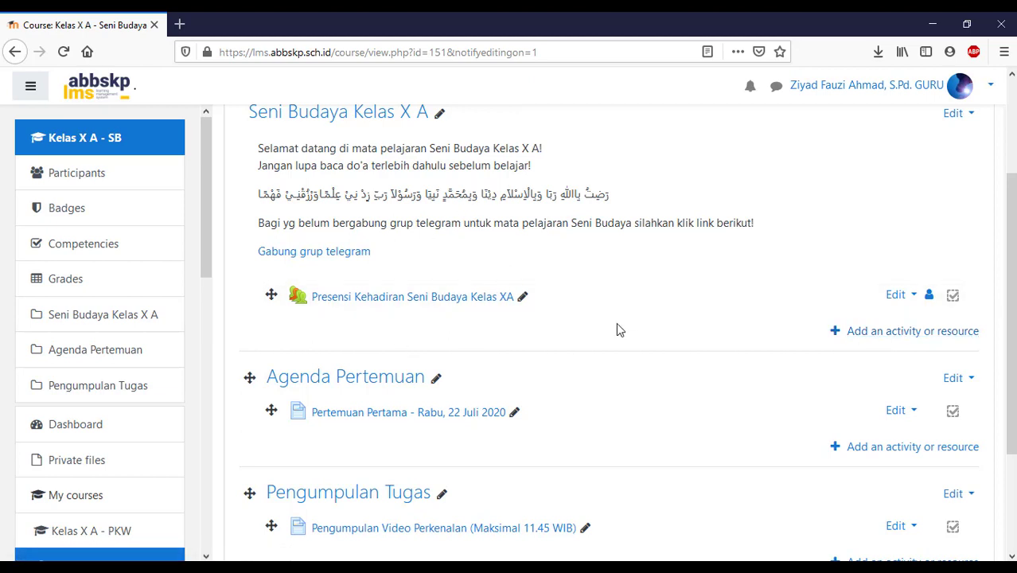
pyautogui.click(916, 332)
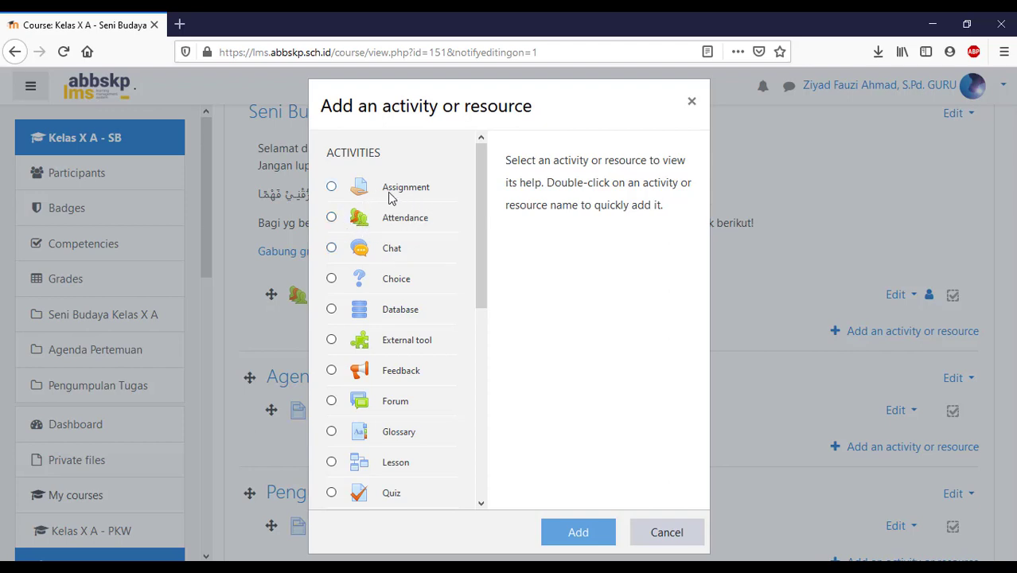
pyautogui.click(331, 217)
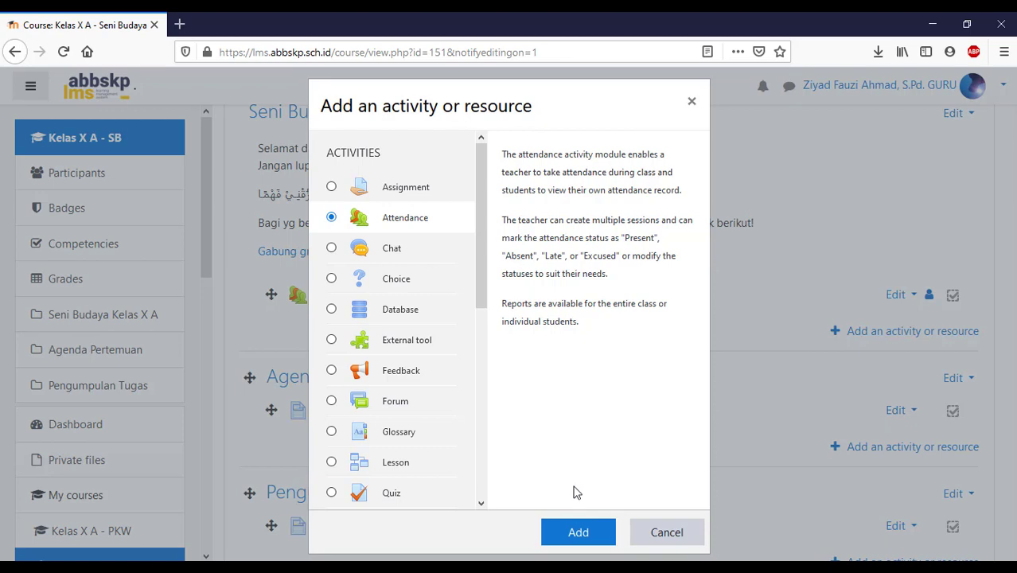
pyautogui.click(578, 533)
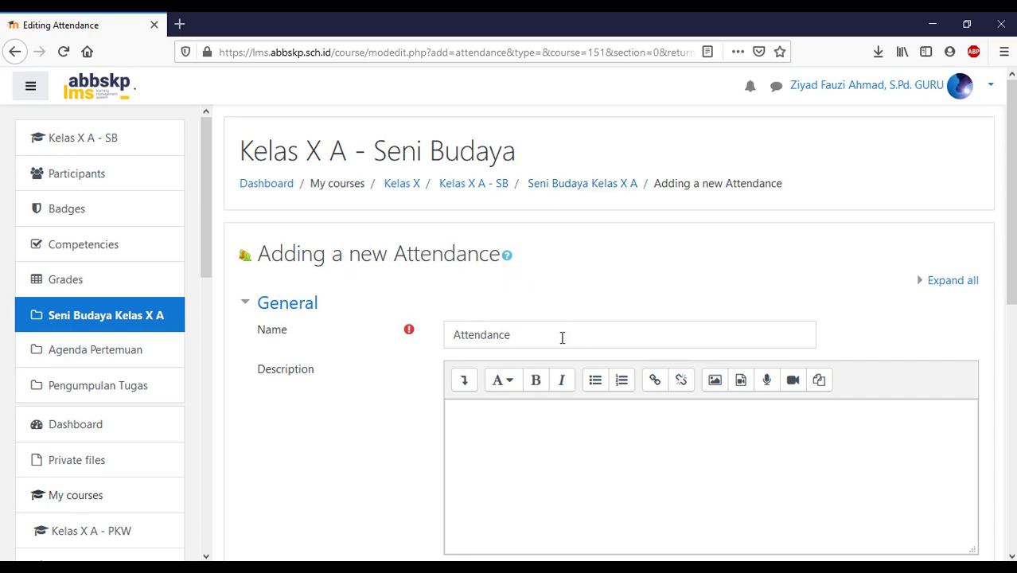
# - Name the new attendance activity Presensi 1 and set its grade type to Scale
pyautogui.moveTo(562, 338); pyautogui.dragTo(433, 326)
pyautogui.write('Presensi 1')
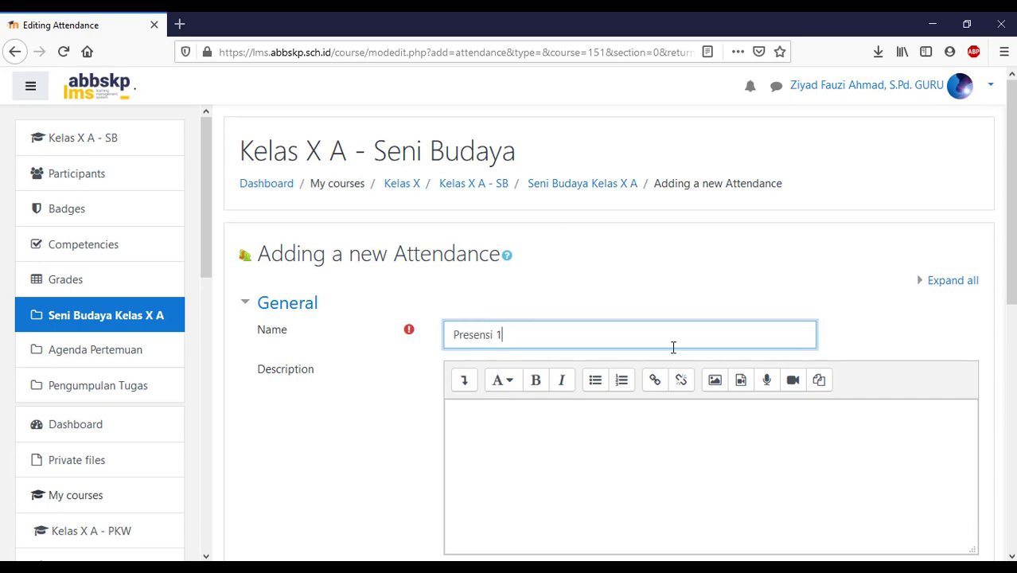
pyautogui.scroll(-4, 672, 347)
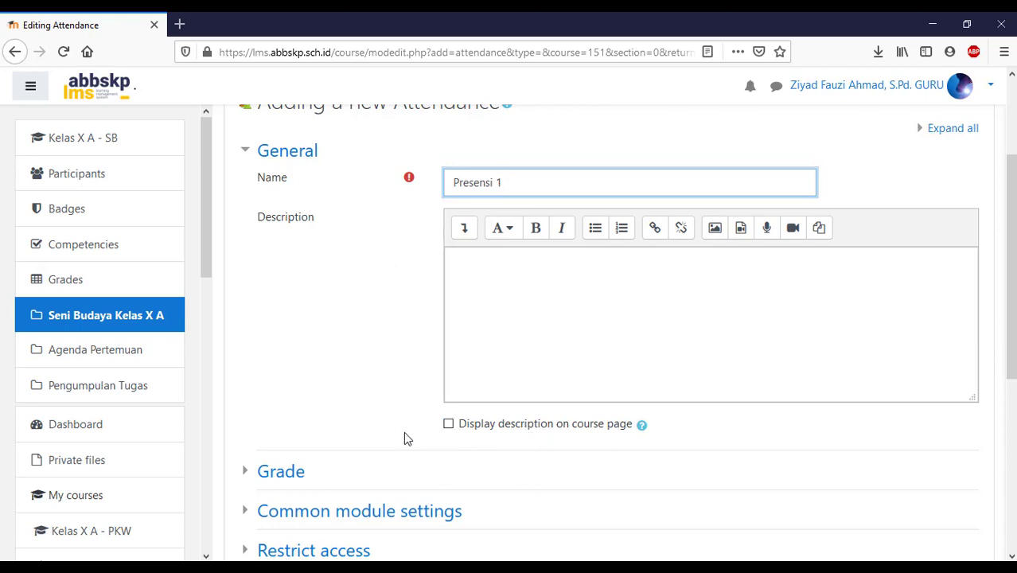
pyautogui.scroll(-3, 403, 431)
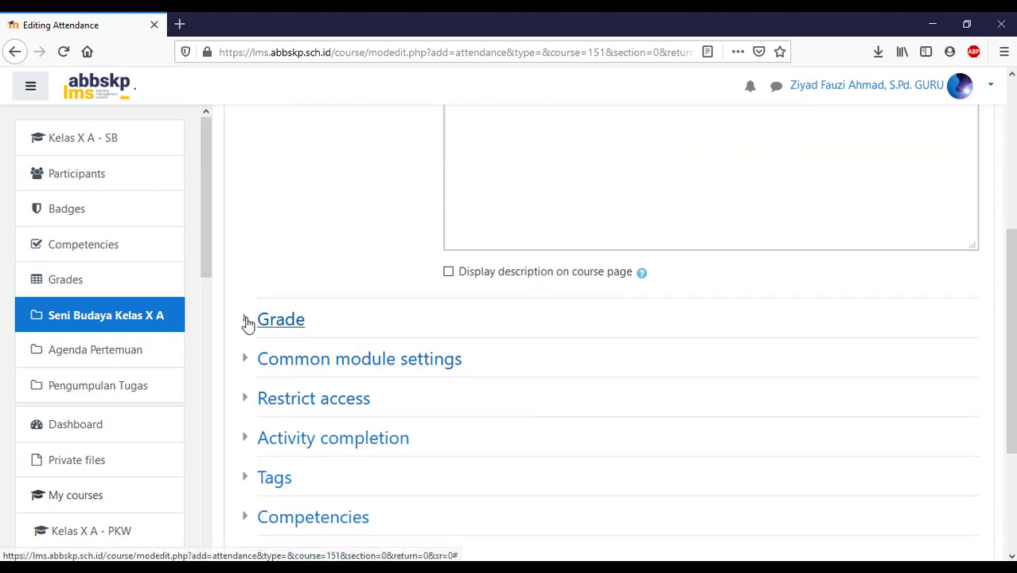
pyautogui.click(247, 321)
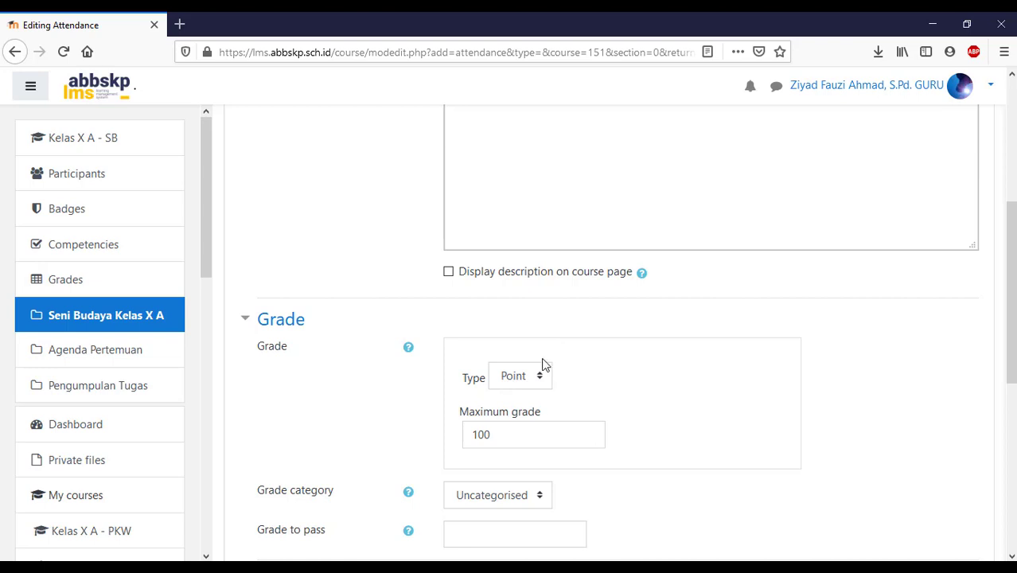
pyautogui.click(532, 378)
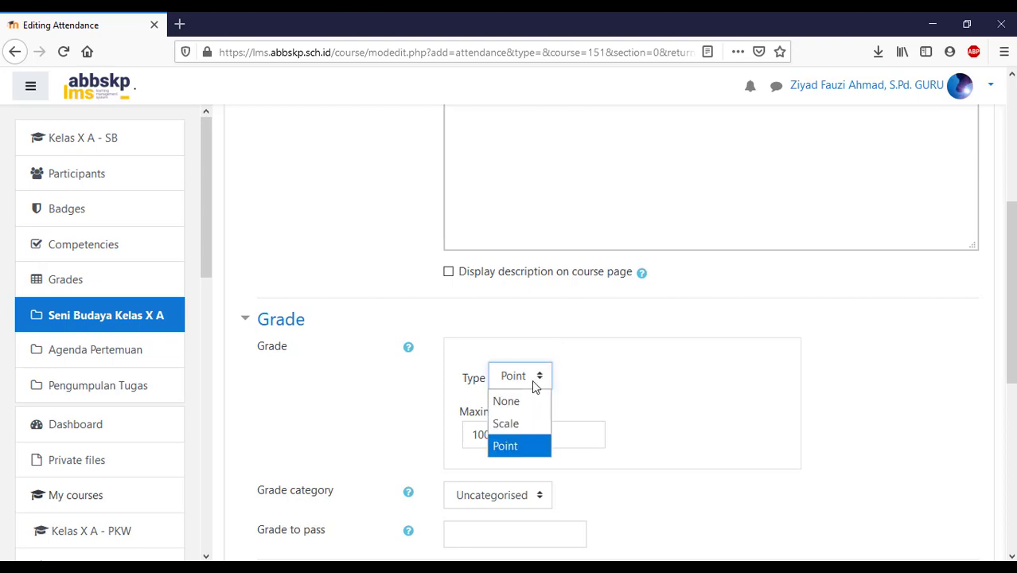
pyautogui.click(532, 428)
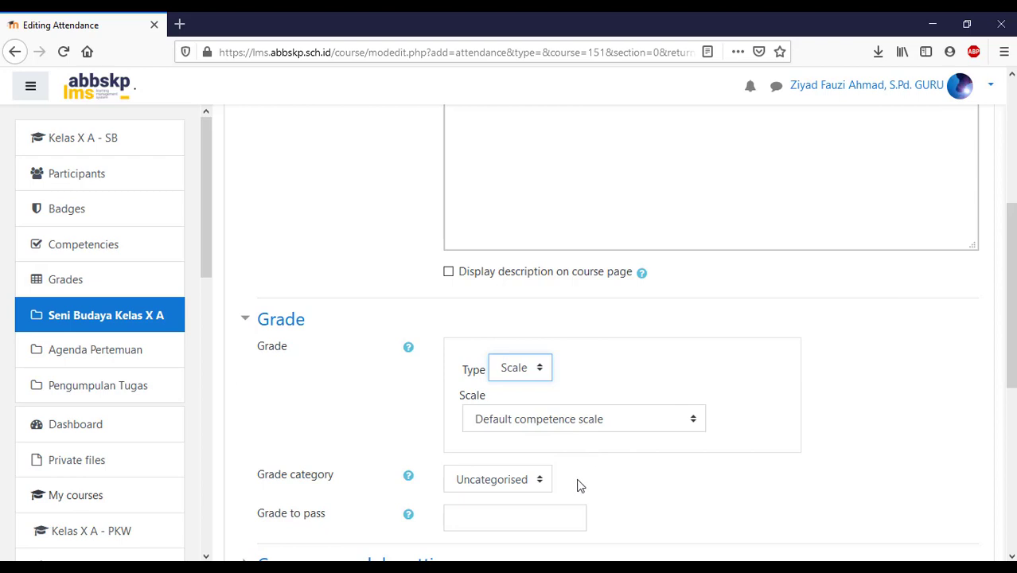
# - Expand the attendance activity's Common module settings and Restrict access sections to review their options
pyautogui.scroll(-2, 580, 486)
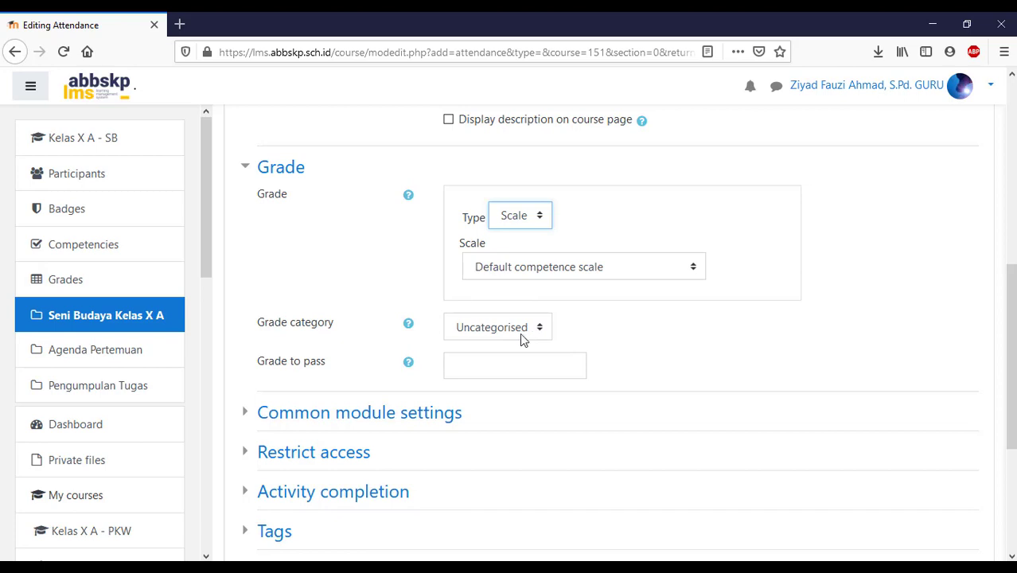
pyautogui.click(360, 413)
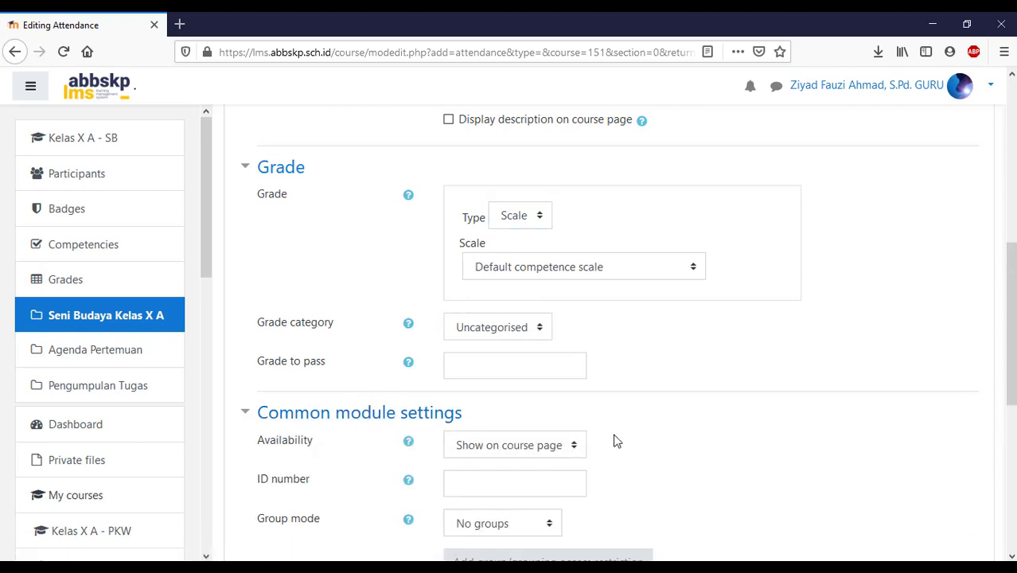
pyautogui.scroll(-3, 573, 436)
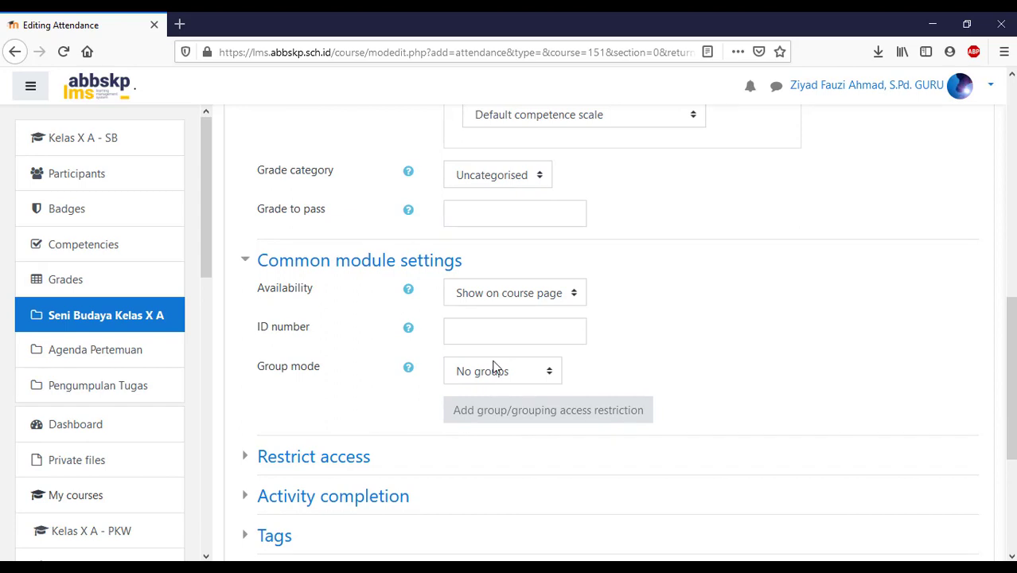
pyautogui.click(344, 458)
pyautogui.scroll(-3, 354, 424)
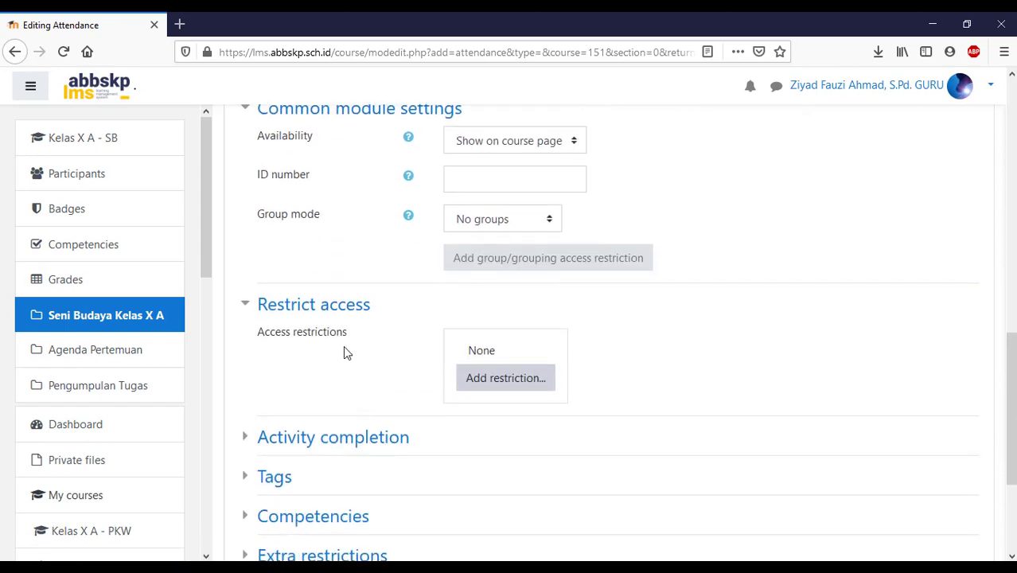
# - Set completion tracking to show the activity as complete when conditions are met, and require students to receive a grade
pyautogui.click(372, 445)
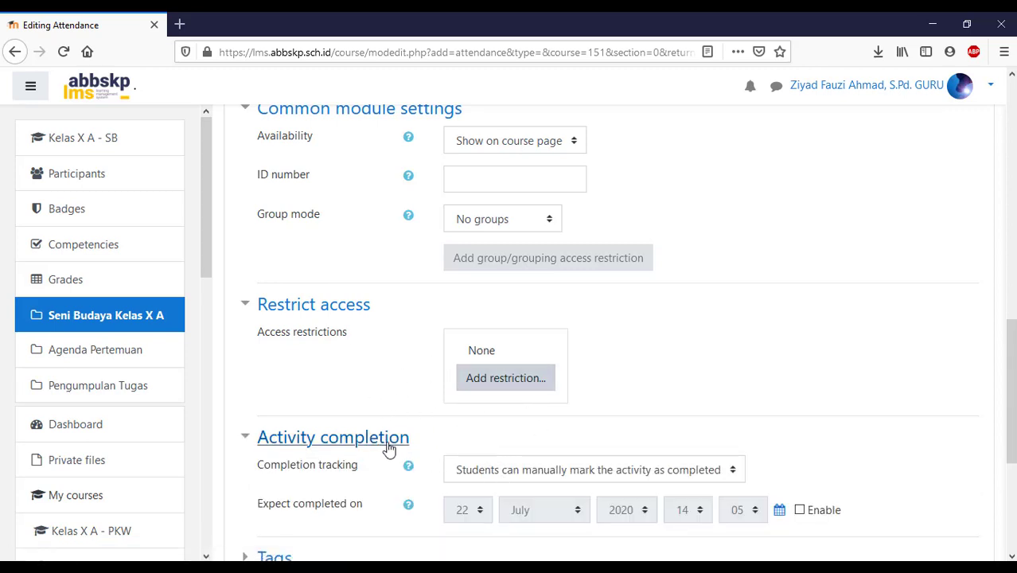
pyautogui.scroll(-2, 565, 479)
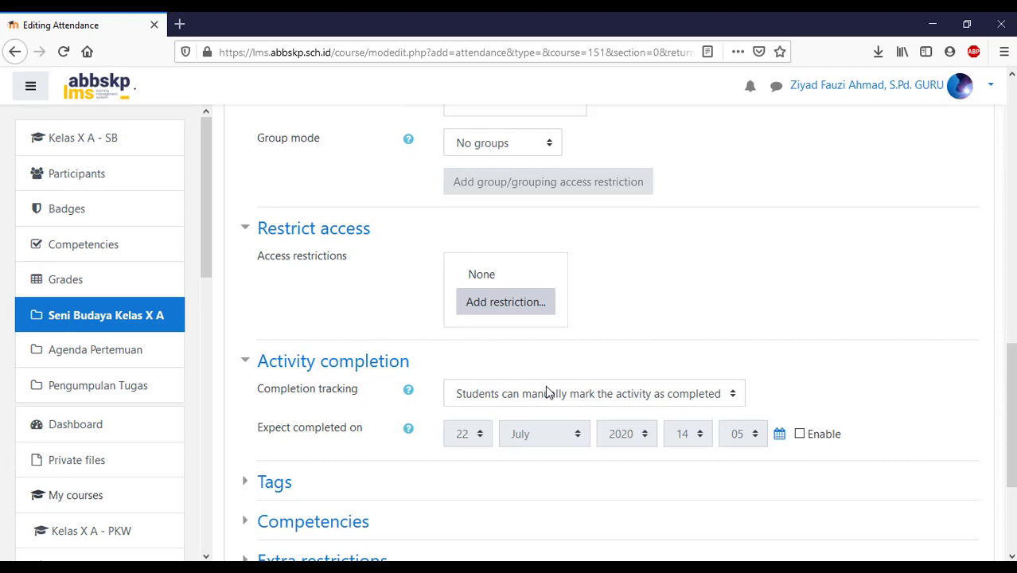
pyautogui.click(546, 391)
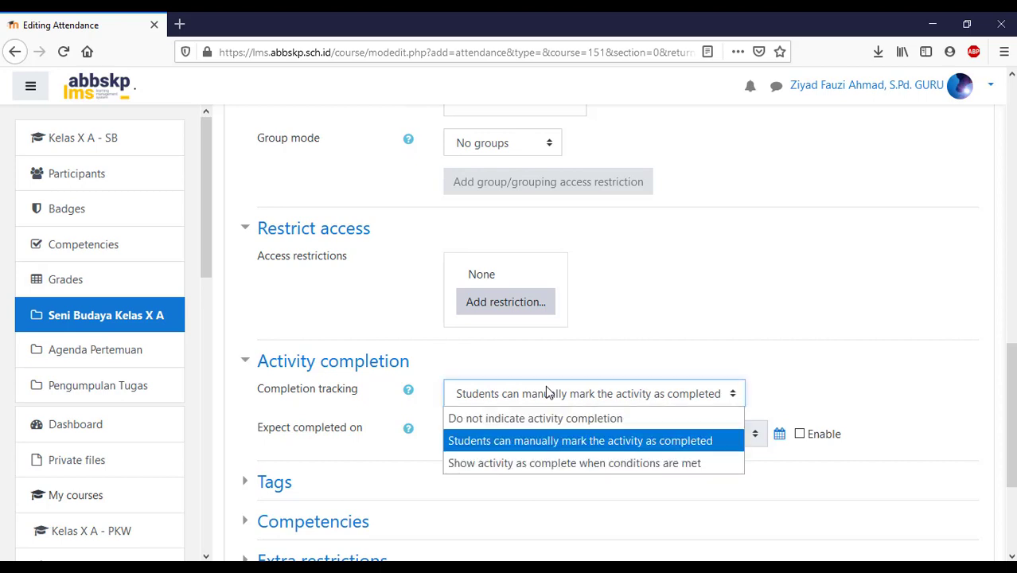
pyautogui.click(561, 465)
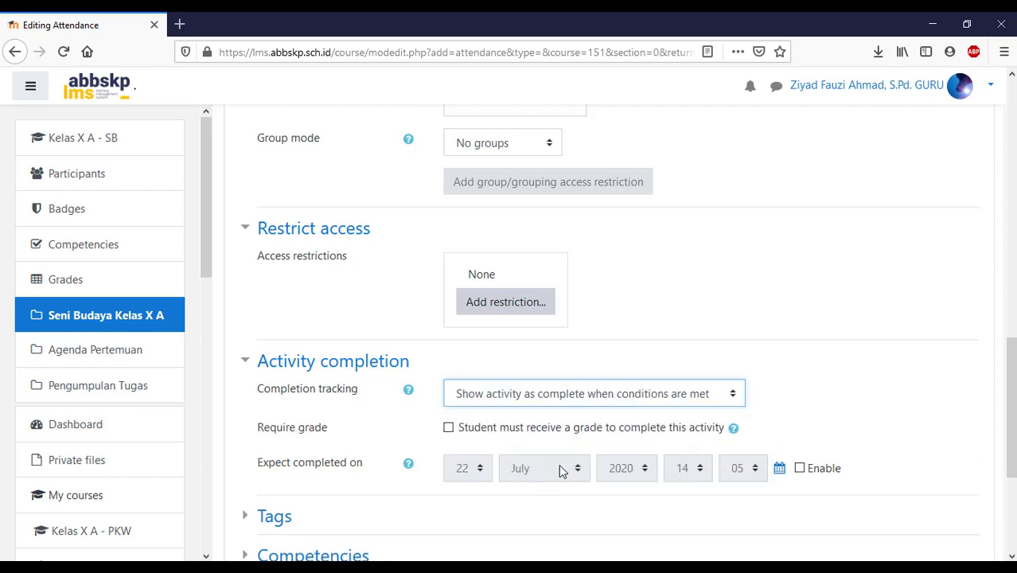
pyautogui.click(450, 430)
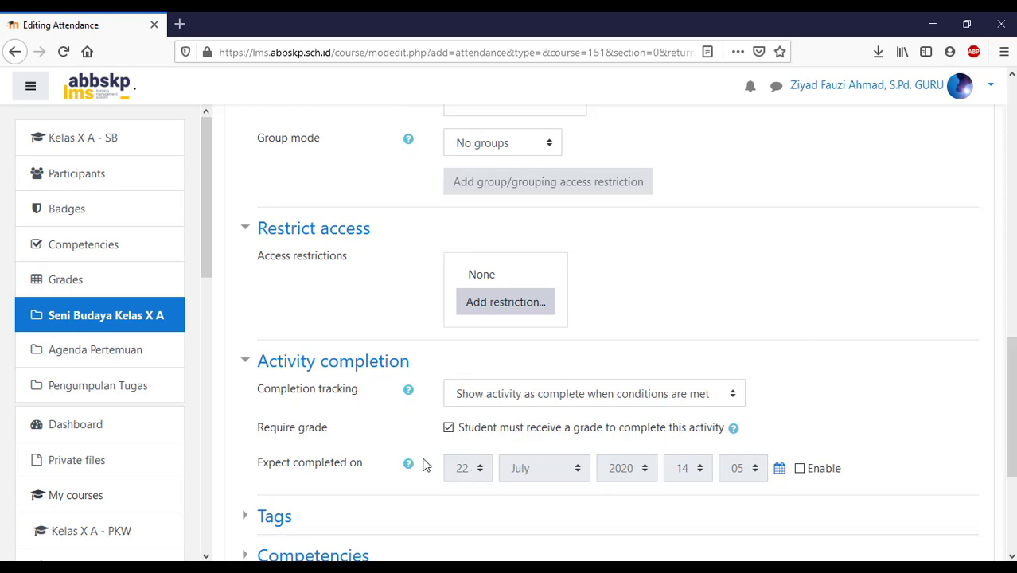
# - Review the Tags, Competencies and Extra restrictions sections, and save the attendance activity, returning to the course
pyautogui.scroll(-1, 476, 444)
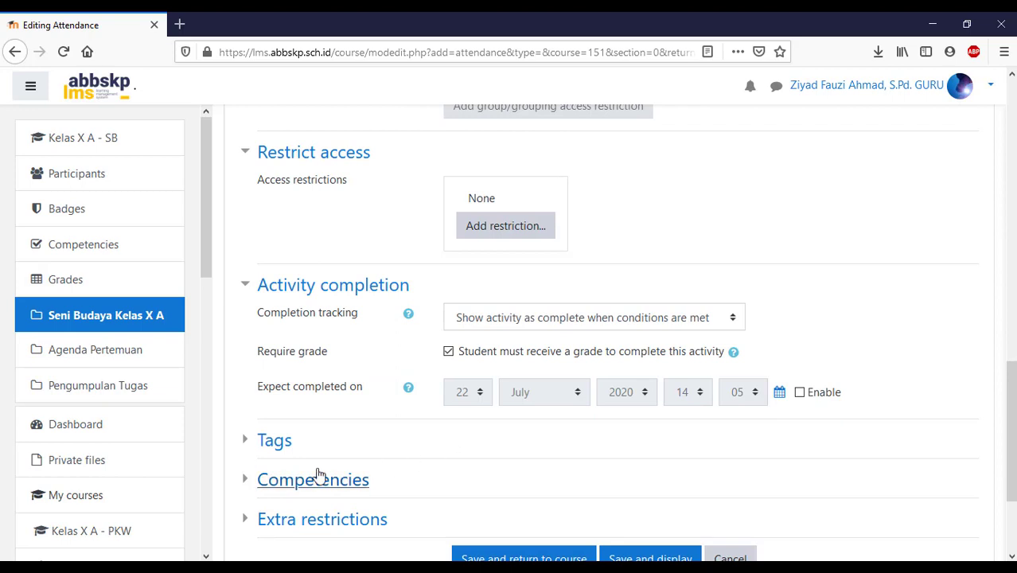
pyautogui.click(288, 443)
pyautogui.scroll(-2, 390, 424)
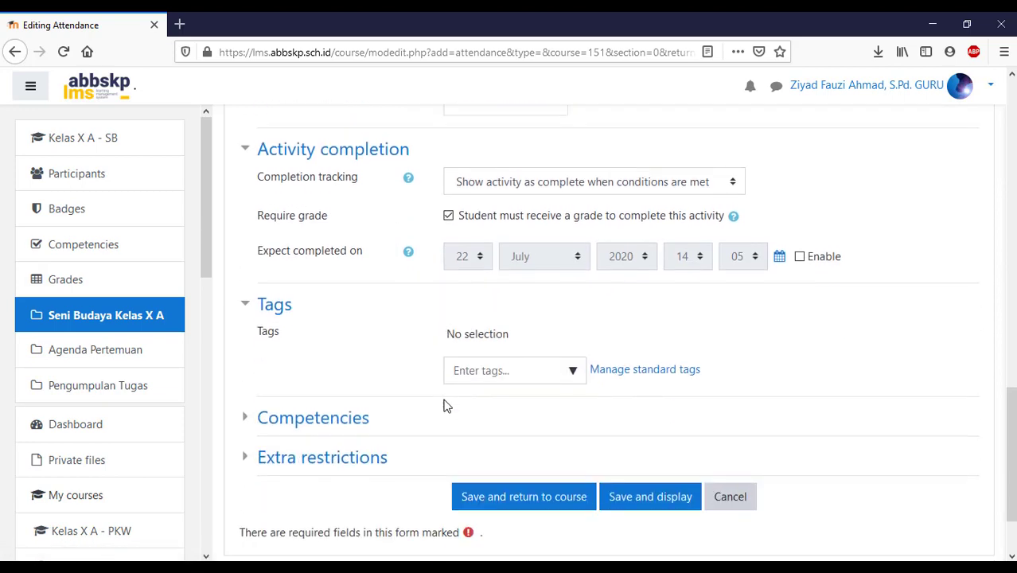
pyautogui.click(316, 401)
pyautogui.scroll(-2, 412, 434)
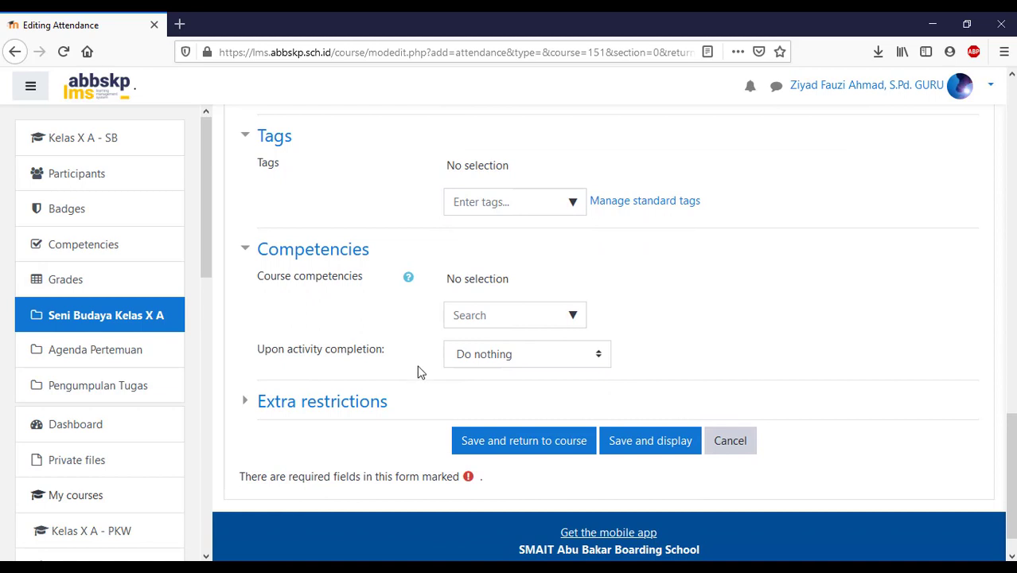
pyautogui.click(348, 406)
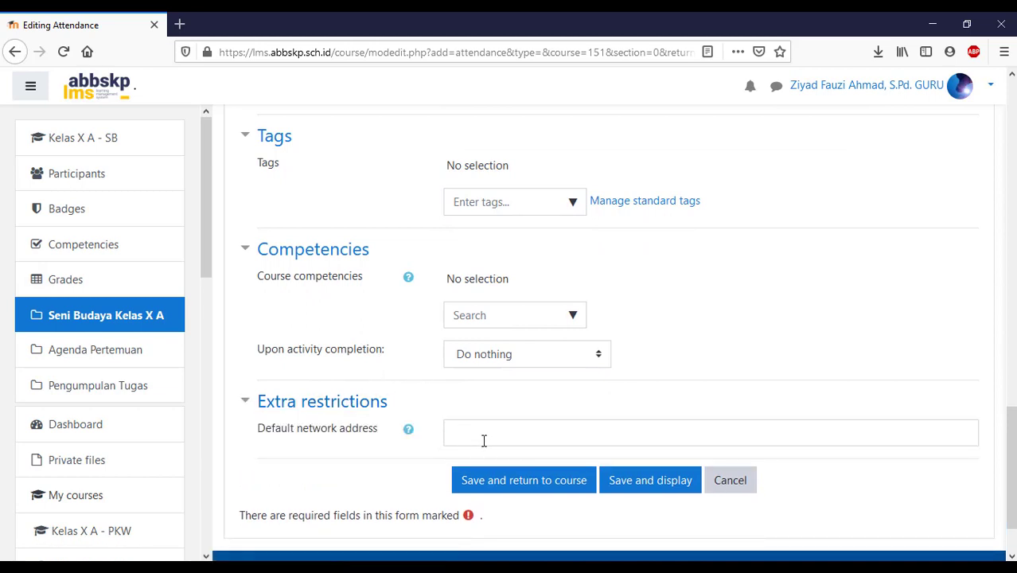
pyautogui.click(554, 490)
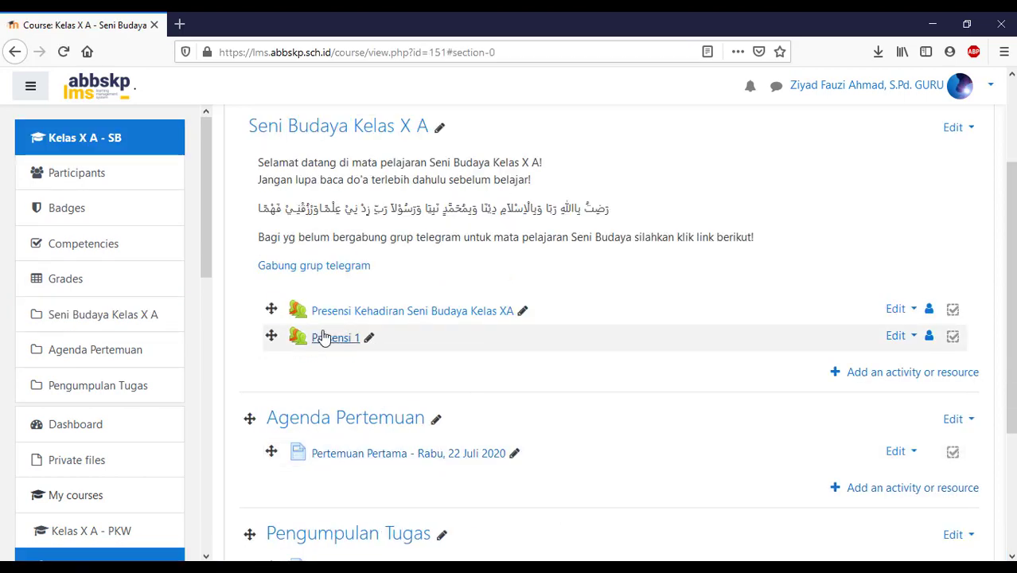
# - Open the Presensi 1 attendance activity and start adding a session
pyautogui.click(326, 341)
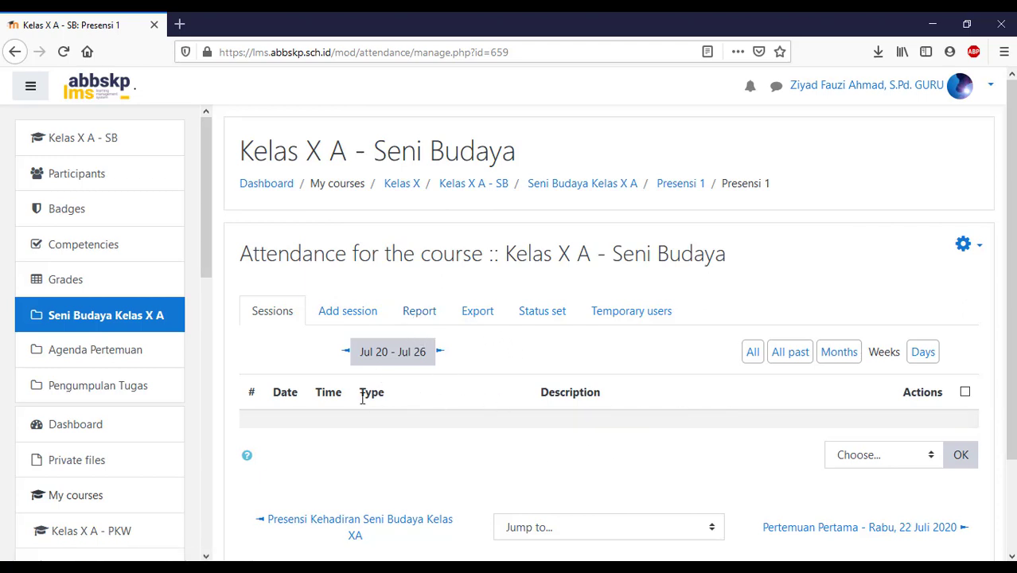
pyautogui.click(345, 317)
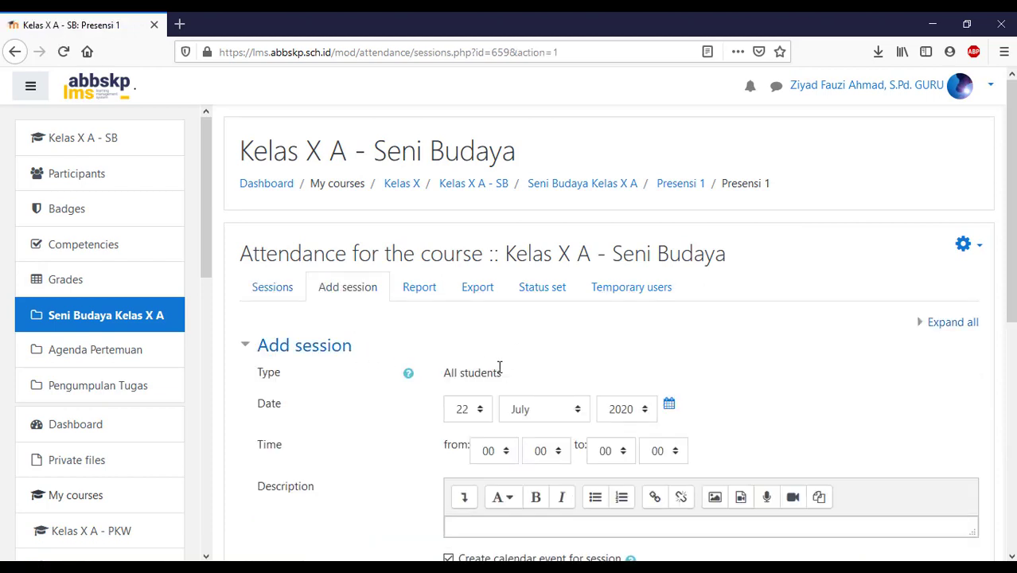
# - Set the session's time on 22 July 2020 to run from 14:00 to 14:15
pyautogui.scroll(-3, 498, 439)
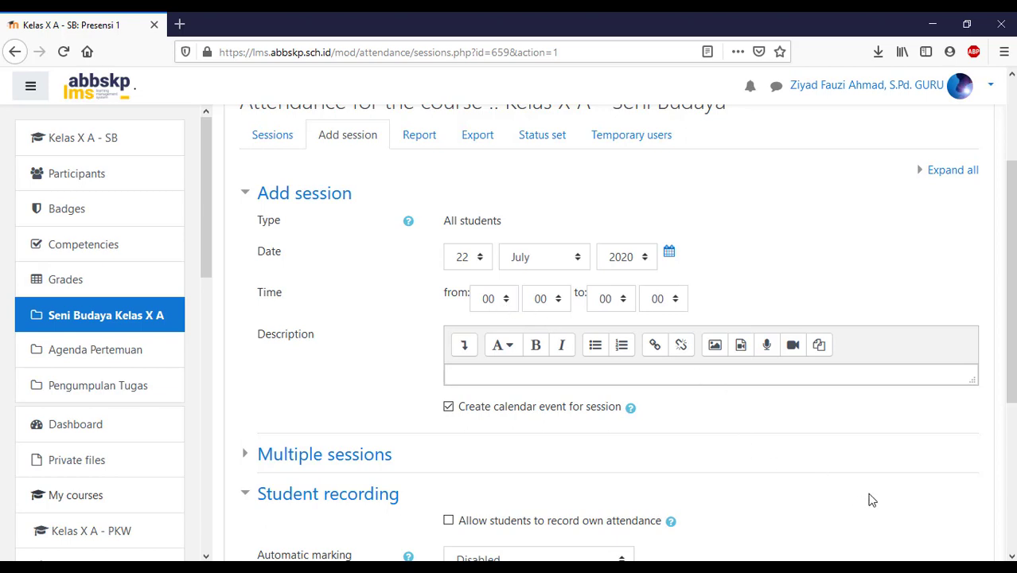
pyautogui.click(498, 305)
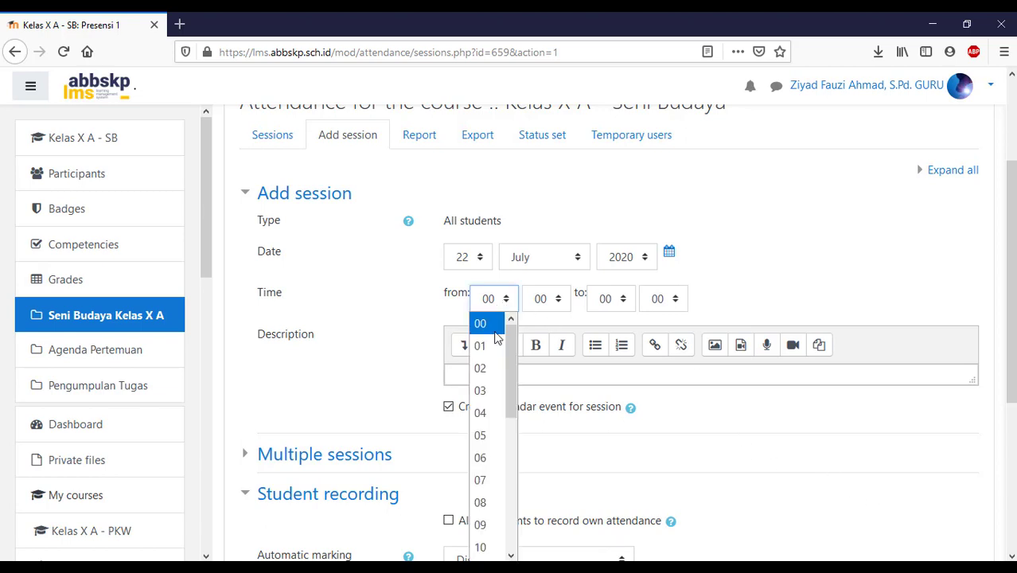
pyautogui.scroll(-2, 477, 525)
pyautogui.click(480, 495)
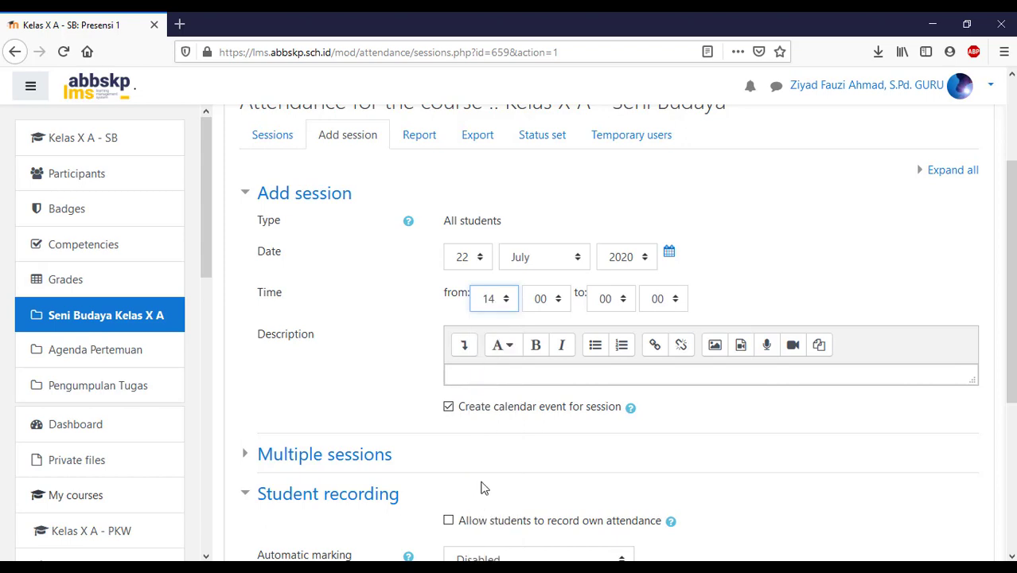
pyautogui.click(620, 305)
pyautogui.scroll(-2, 608, 521)
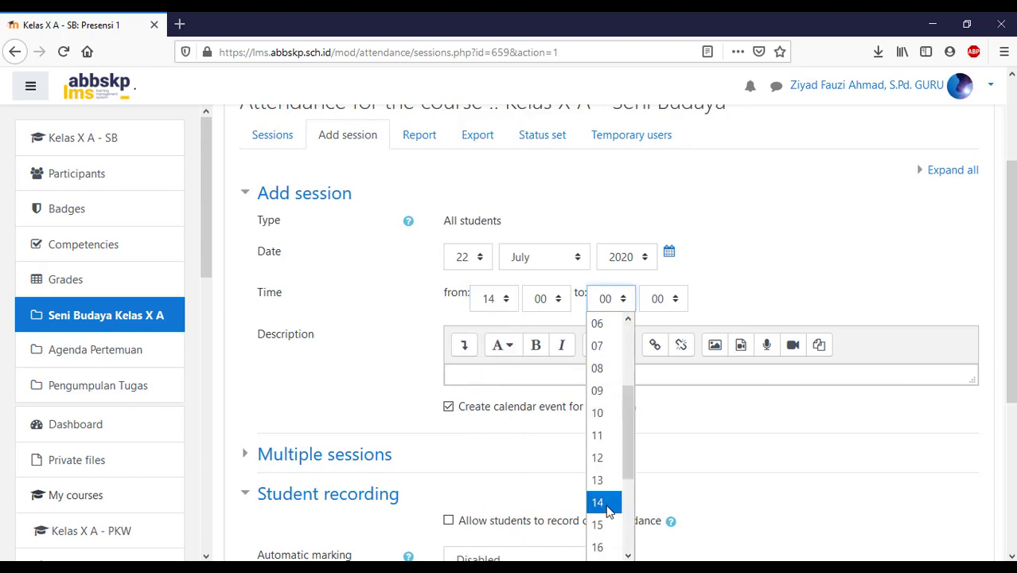
pyautogui.click(607, 509)
pyautogui.click(669, 299)
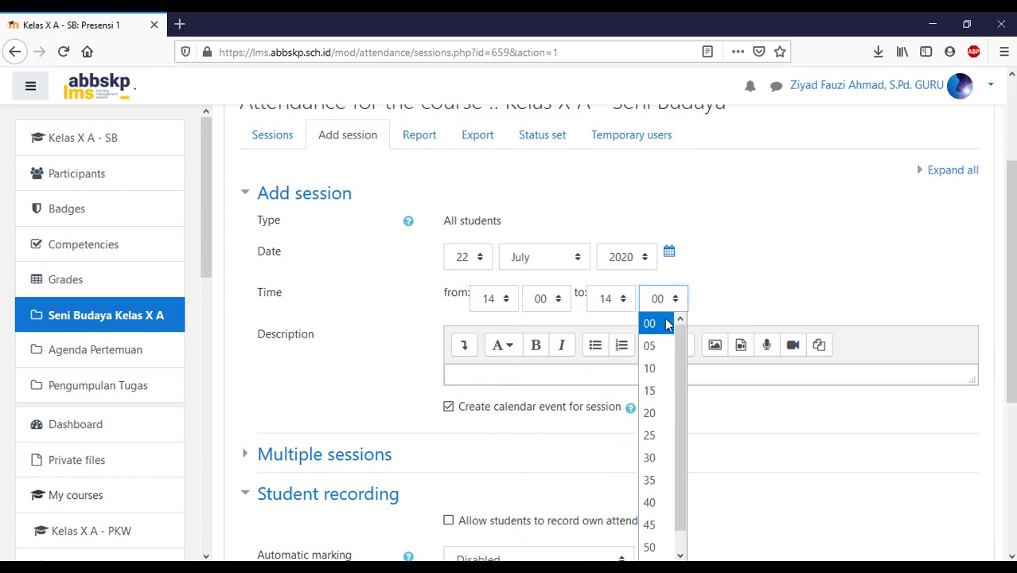
pyautogui.click(668, 391)
# - Enter "Presensi Pertemuan Pertama" as the session description
pyautogui.click(633, 377)
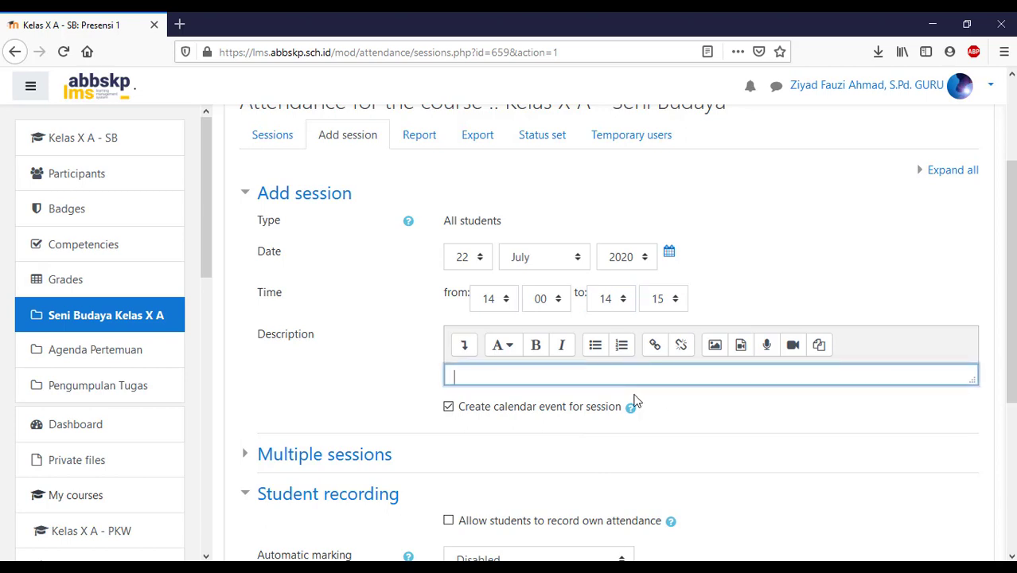
pyautogui.write('Presensi Pertemuan P')
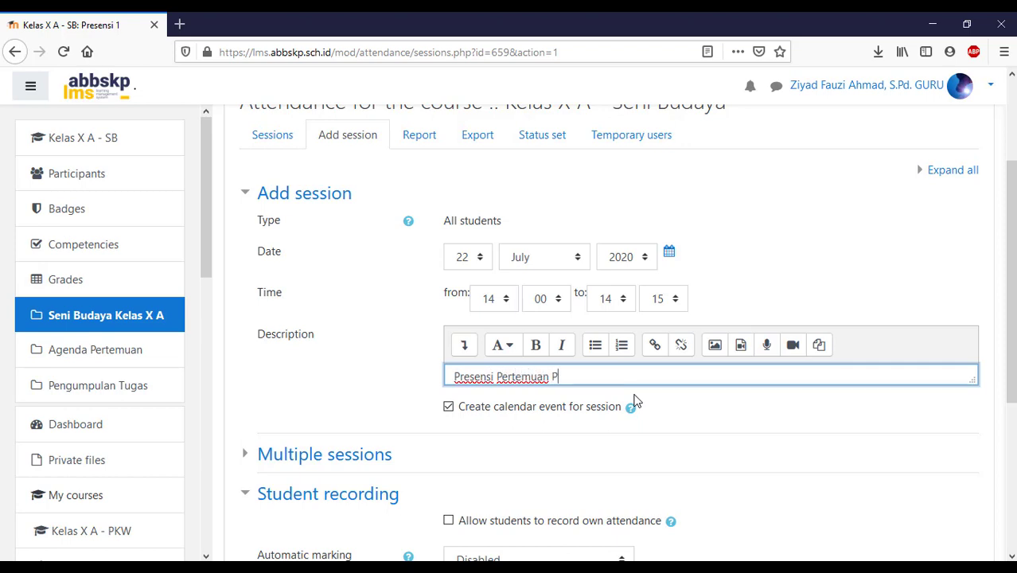
pyautogui.write('ertama')
# - Expand the Multiple sessions settings and try enabling the option to repeat the session
pyautogui.click(358, 467)
pyautogui.scroll(-2, 477, 458)
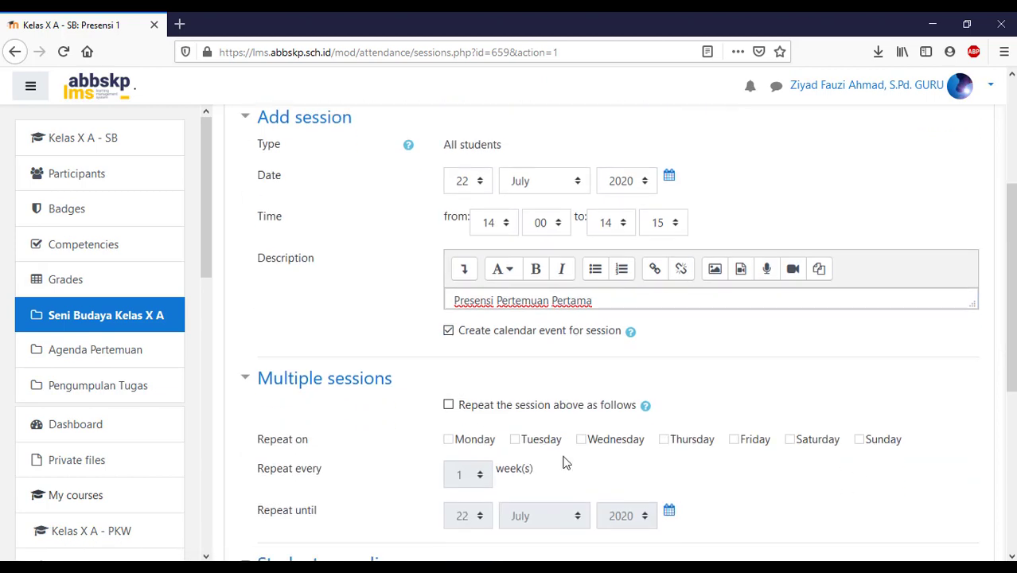
pyautogui.scroll(-4, 575, 444)
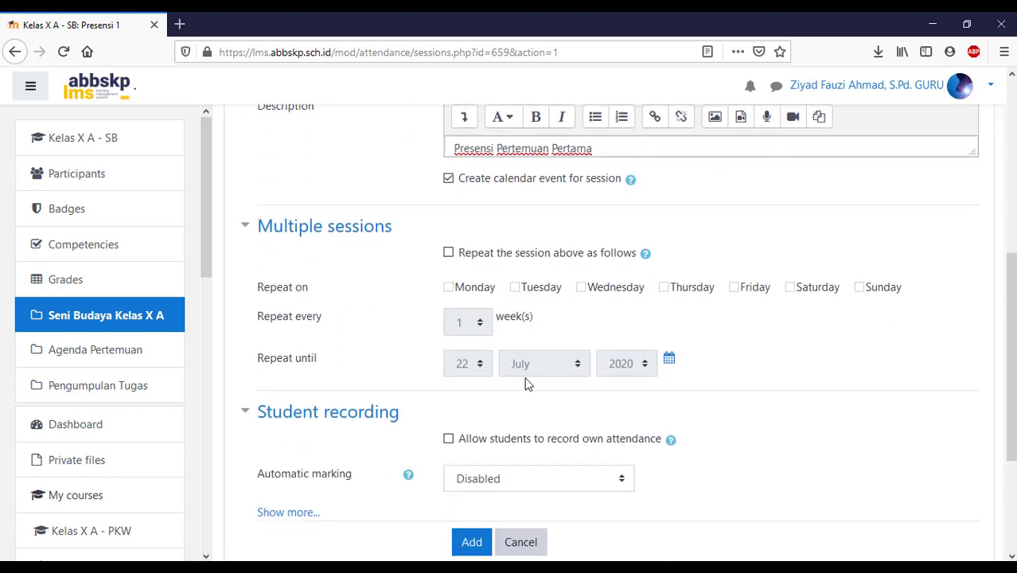
pyautogui.scroll(6, 523, 321)
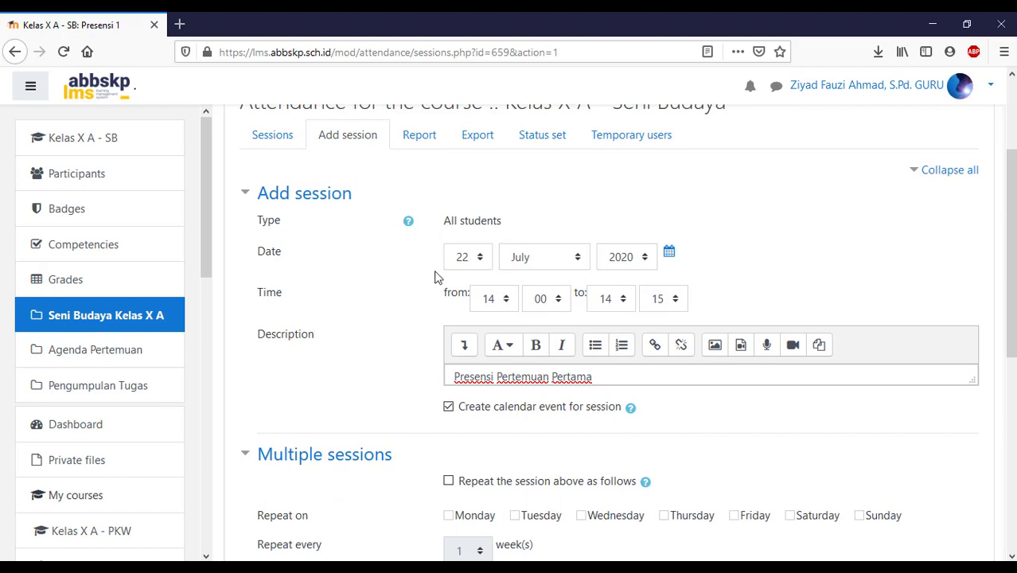
pyautogui.scroll(-4, 573, 363)
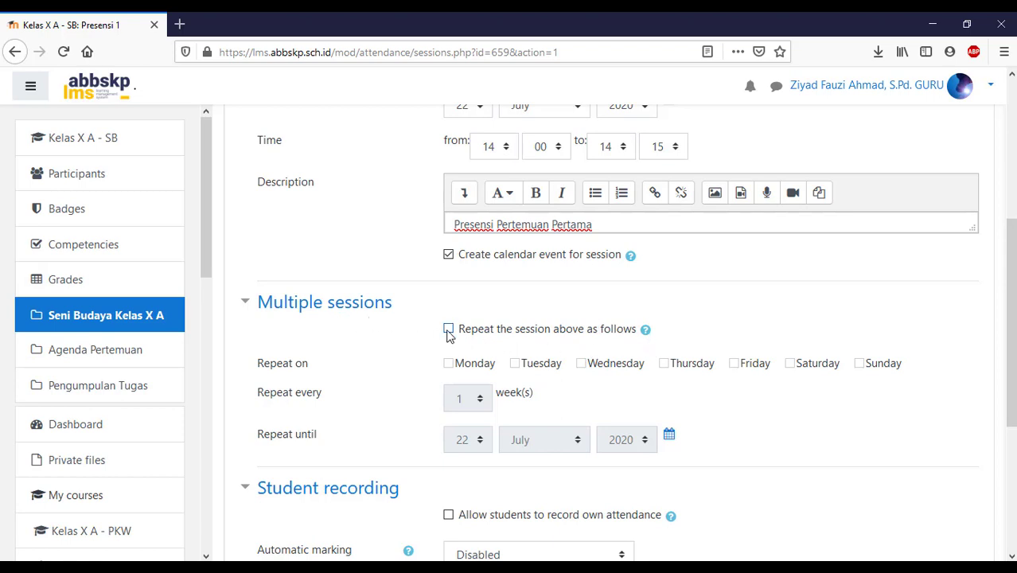
pyautogui.click(449, 357)
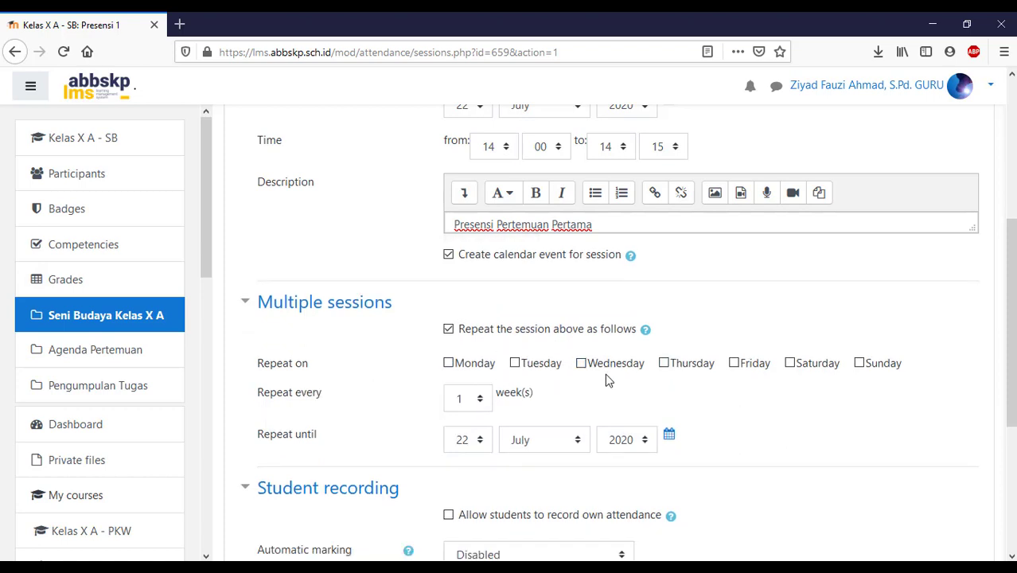
pyautogui.click(448, 329)
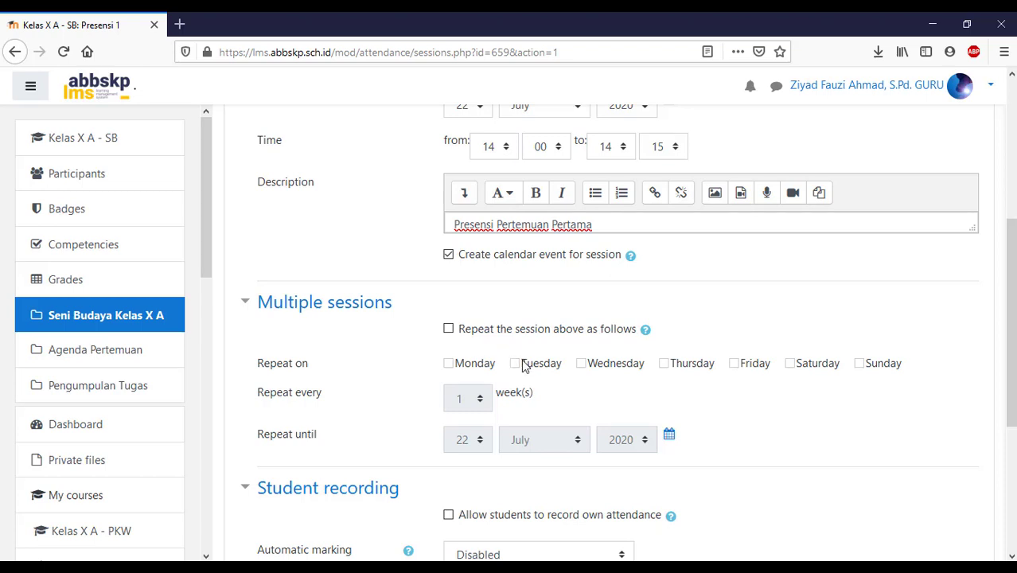
# - Allow students to record their own attendance, with automatic marking kept at Disabled
pyautogui.scroll(-2, 424, 429)
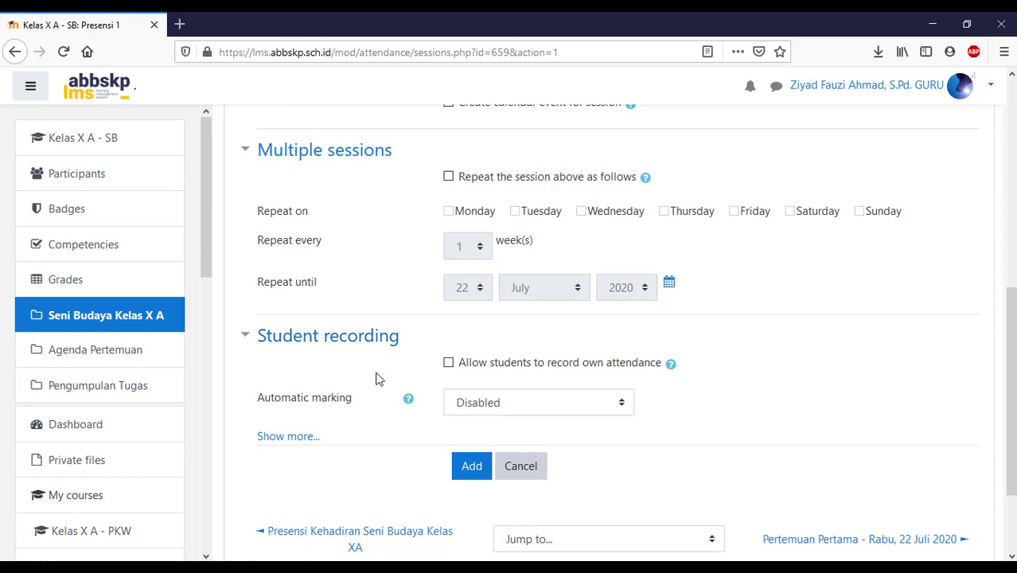
pyautogui.click(448, 364)
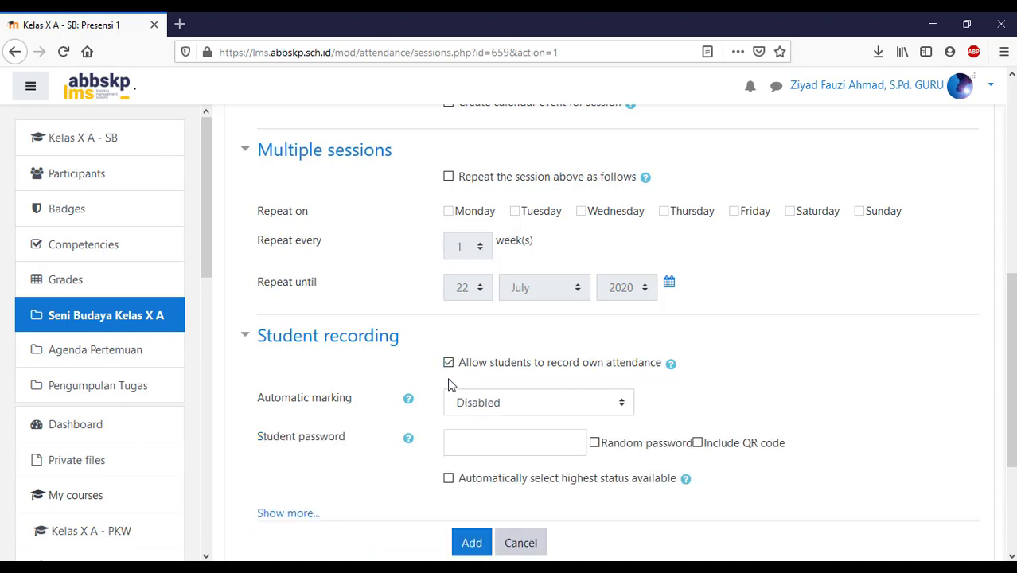
pyautogui.click(503, 412)
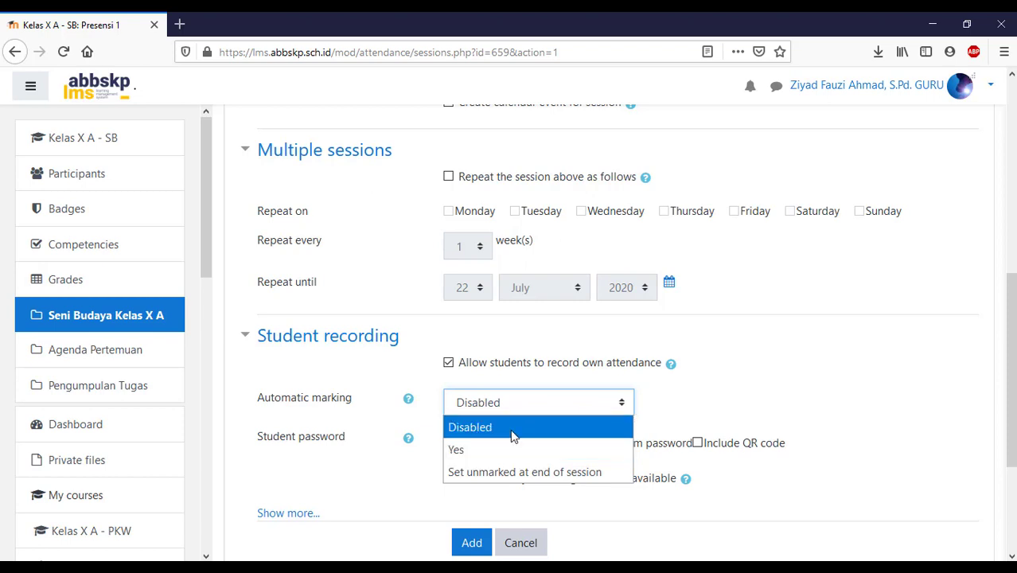
pyautogui.click(513, 430)
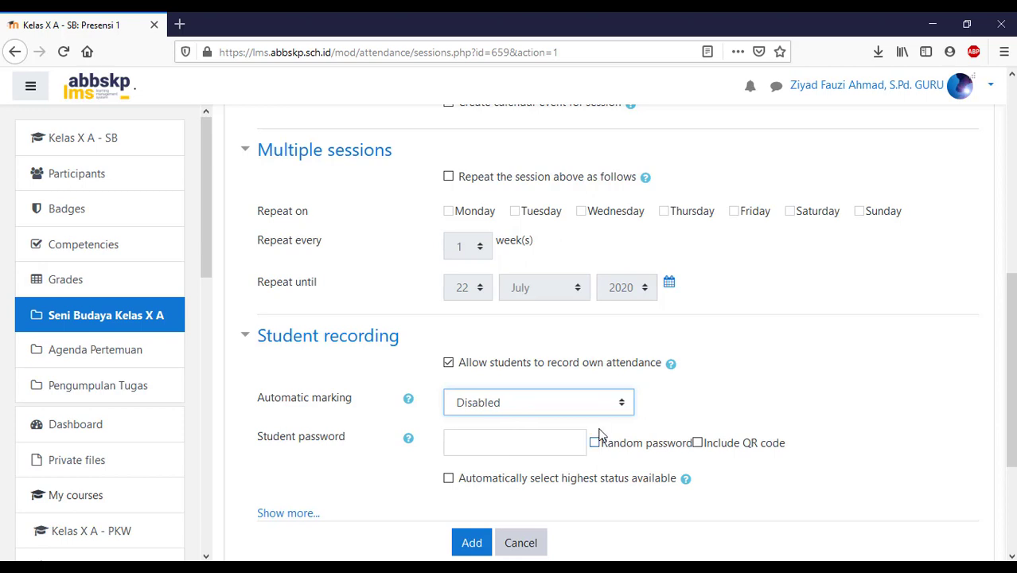
# - Review the additional student recording options and add the session to the attendance activity
pyautogui.click(301, 519)
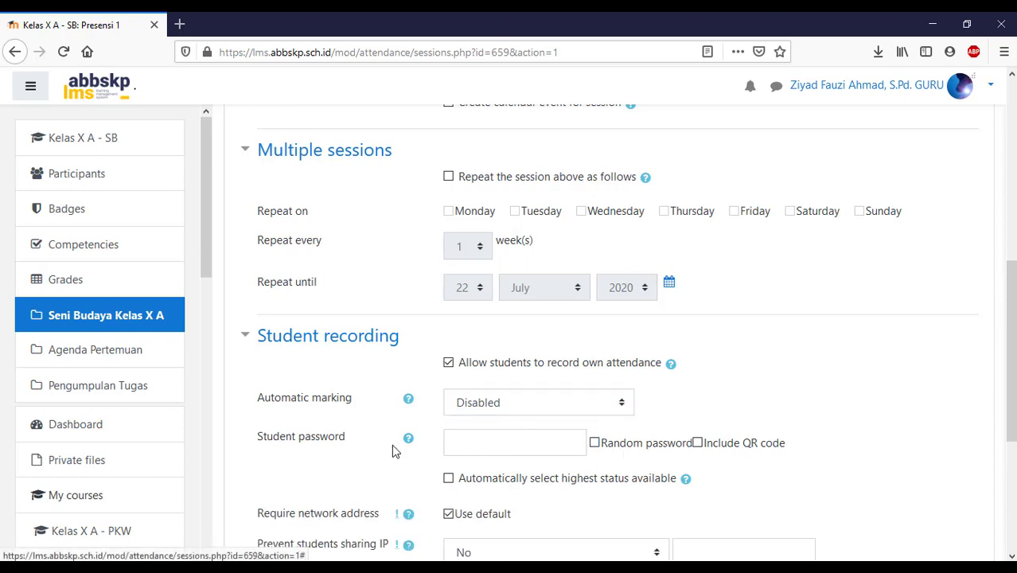
pyautogui.scroll(-2, 391, 444)
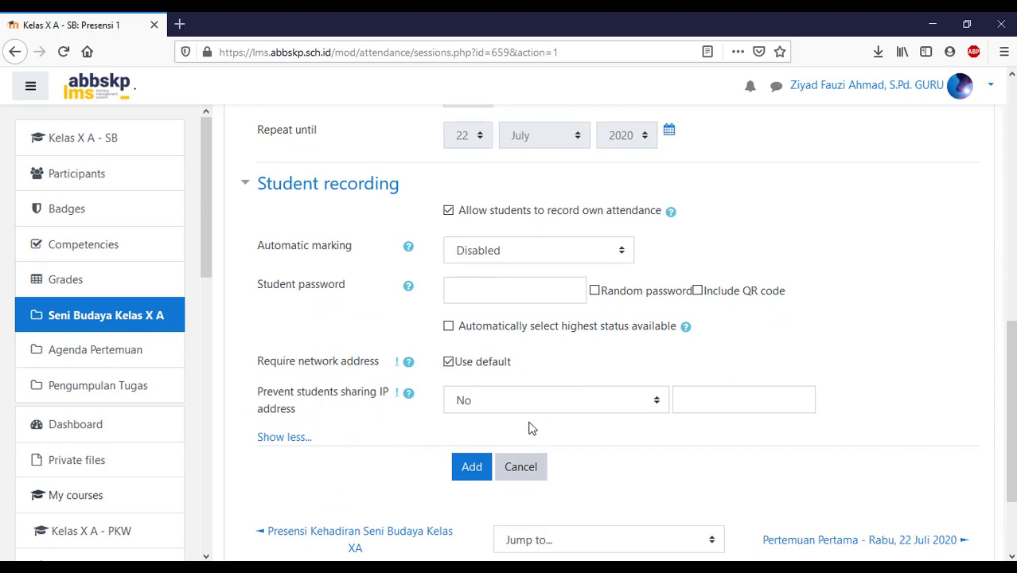
pyautogui.click(478, 475)
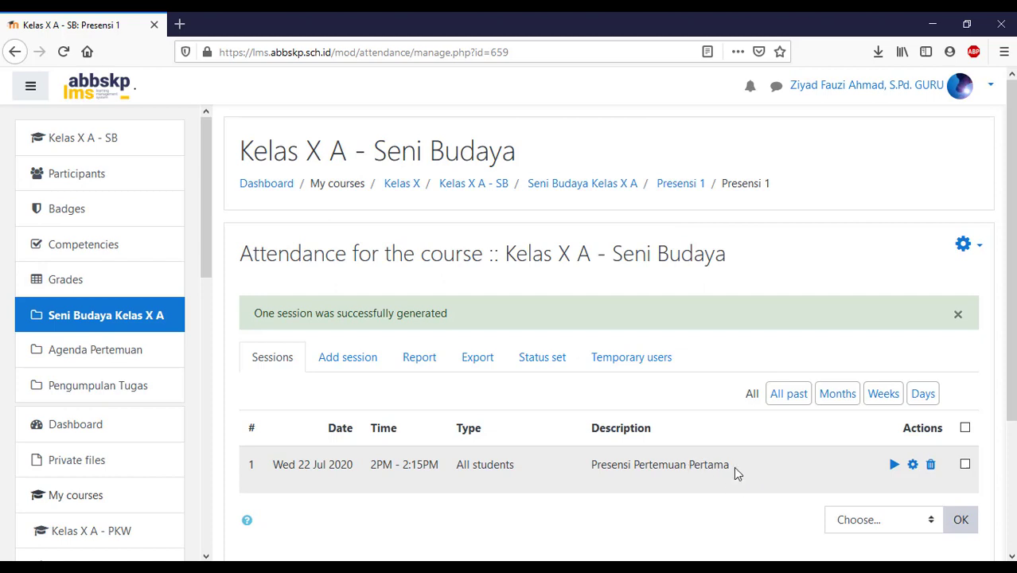
# - In the attendance status set, change the first status to acronym H, description Hadir and 1 point
pyautogui.click(538, 362)
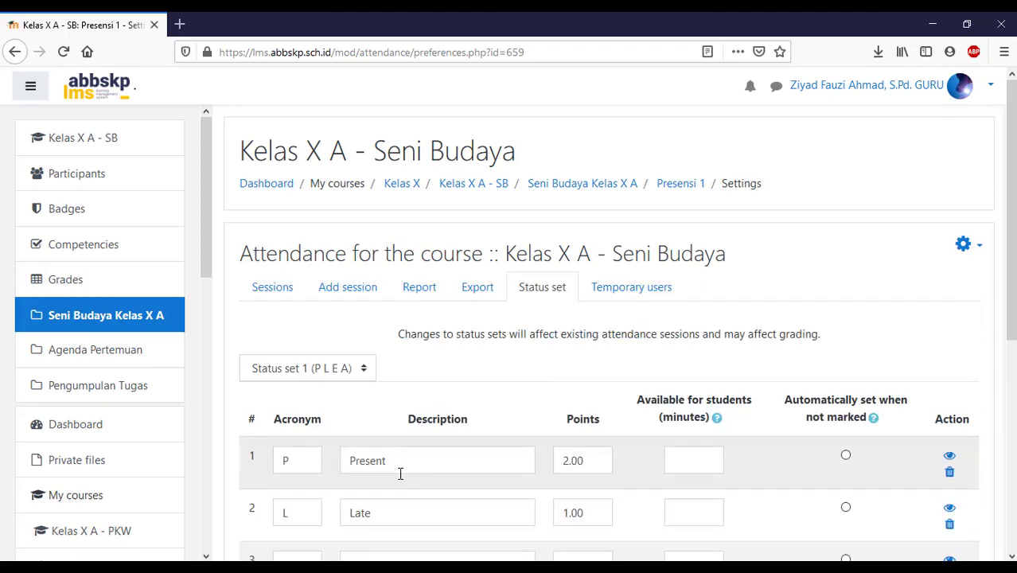
pyautogui.scroll(-3, 424, 460)
pyautogui.scroll(-1, 424, 459)
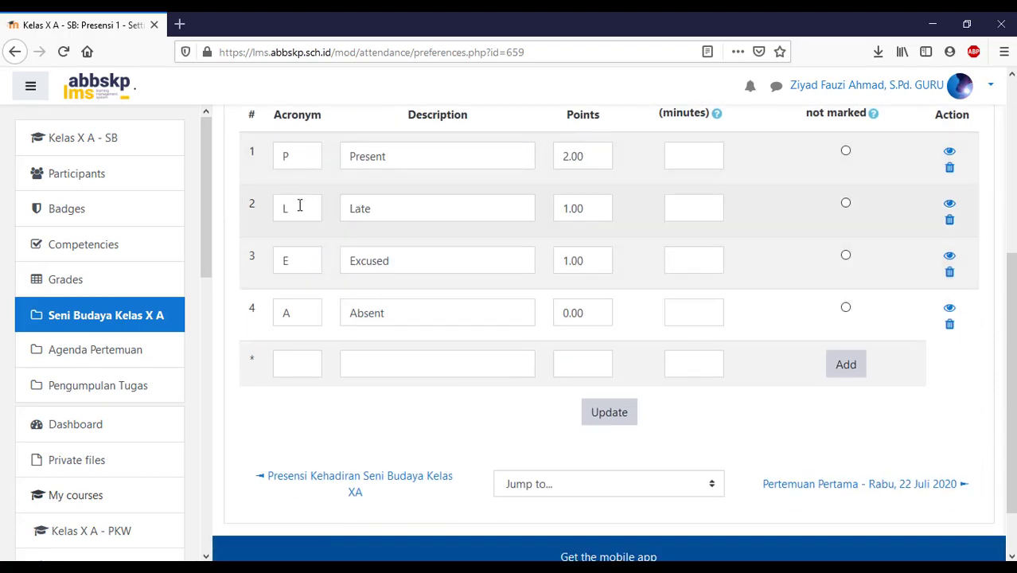
pyautogui.scroll(3, 313, 181)
pyautogui.doubleClick(297, 308)
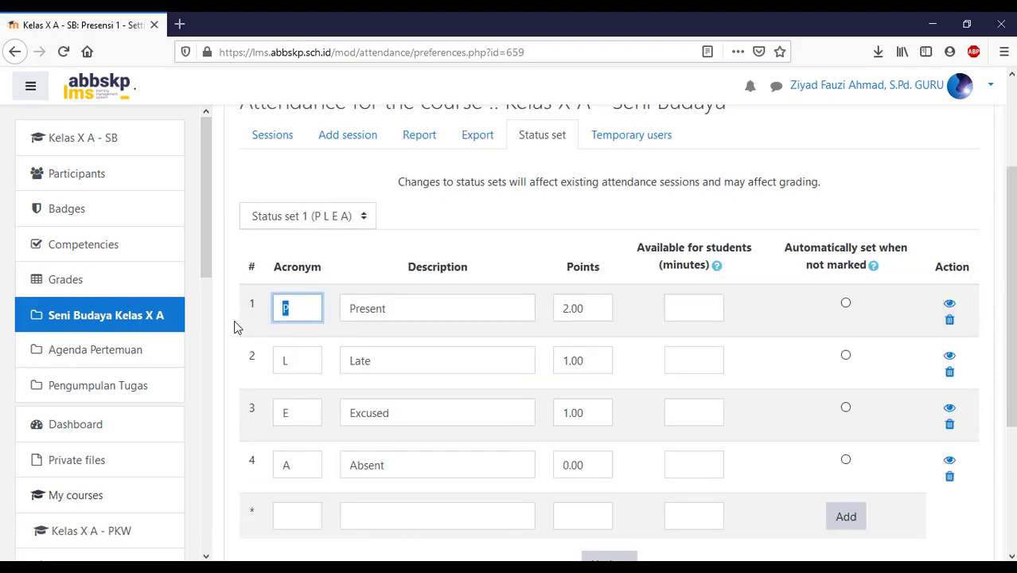
pyautogui.write('H')
pyautogui.press('Tab')
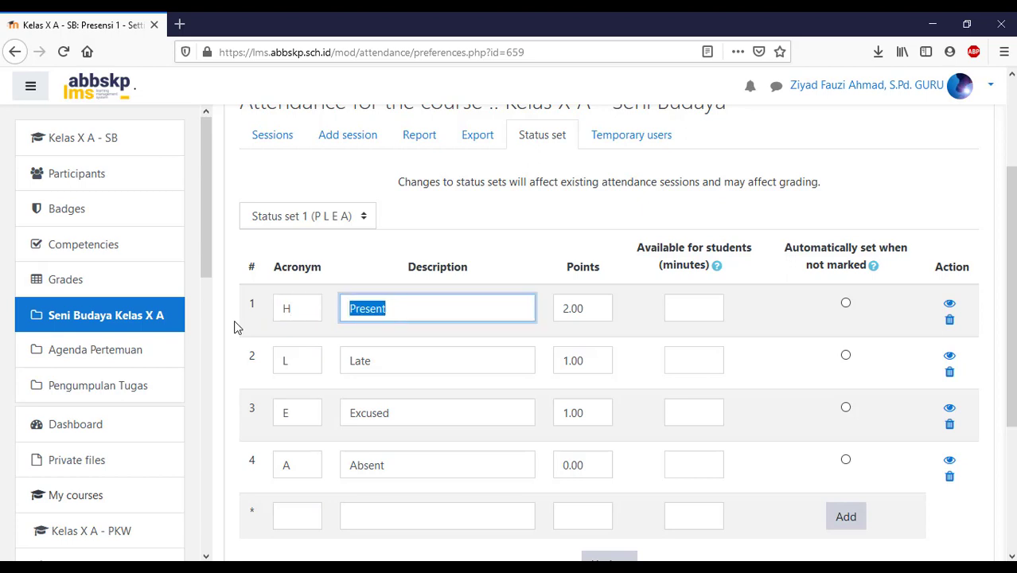
pyautogui.write('Hadir')
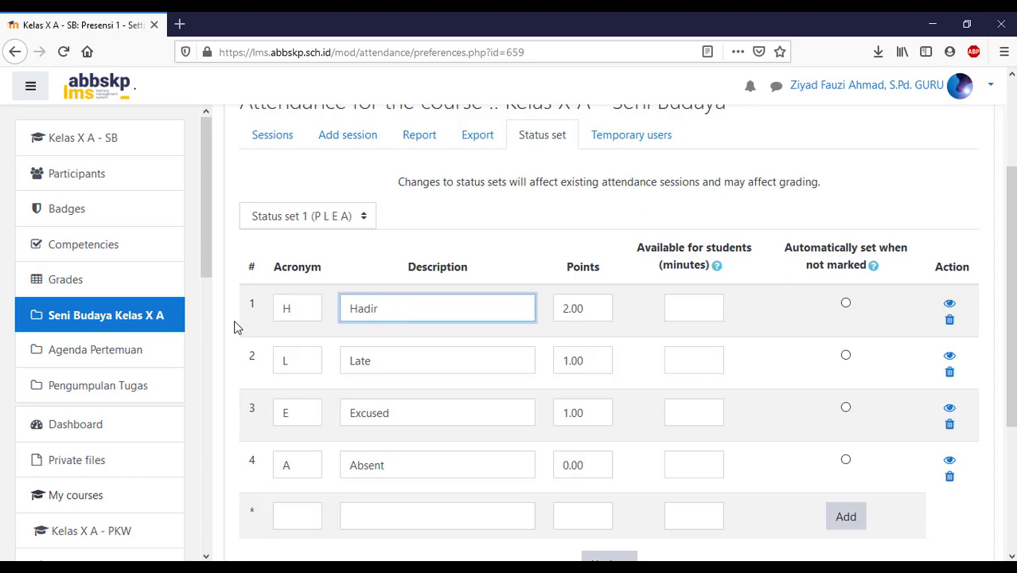
pyautogui.press('Tab')
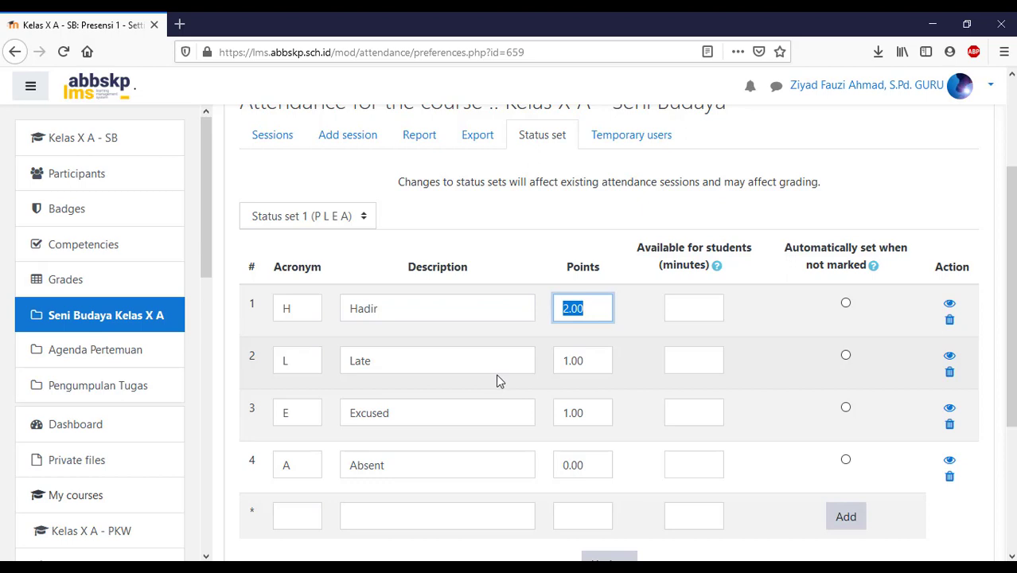
pyautogui.write('1')
# - Change the second status, Late, to acronym I, description Izin and 0 points
pyautogui.doubleClick(295, 358)
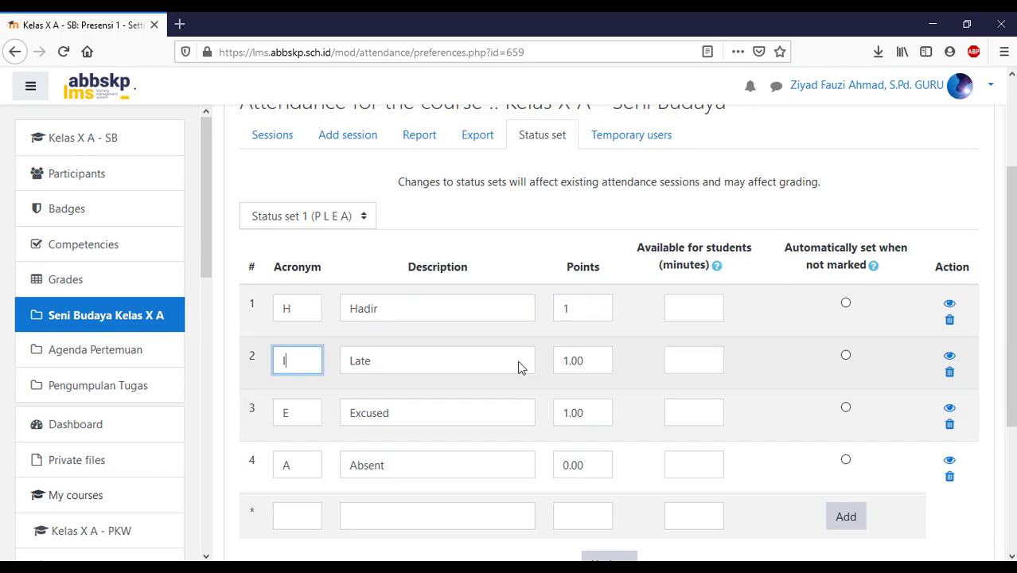
pyautogui.doubleClick(452, 357)
pyautogui.write('Izin')
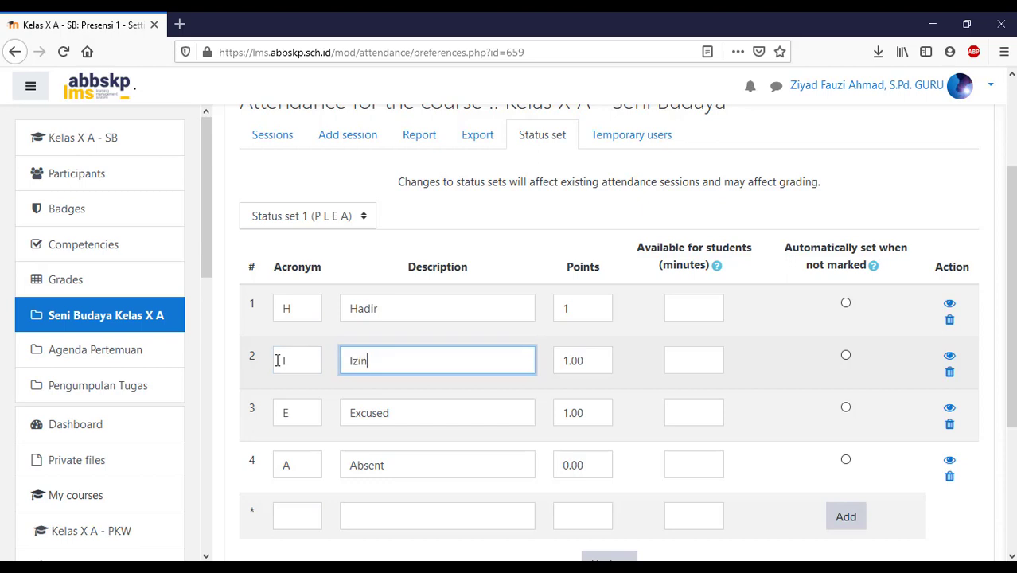
pyautogui.press('Tab')
pyautogui.write('0')
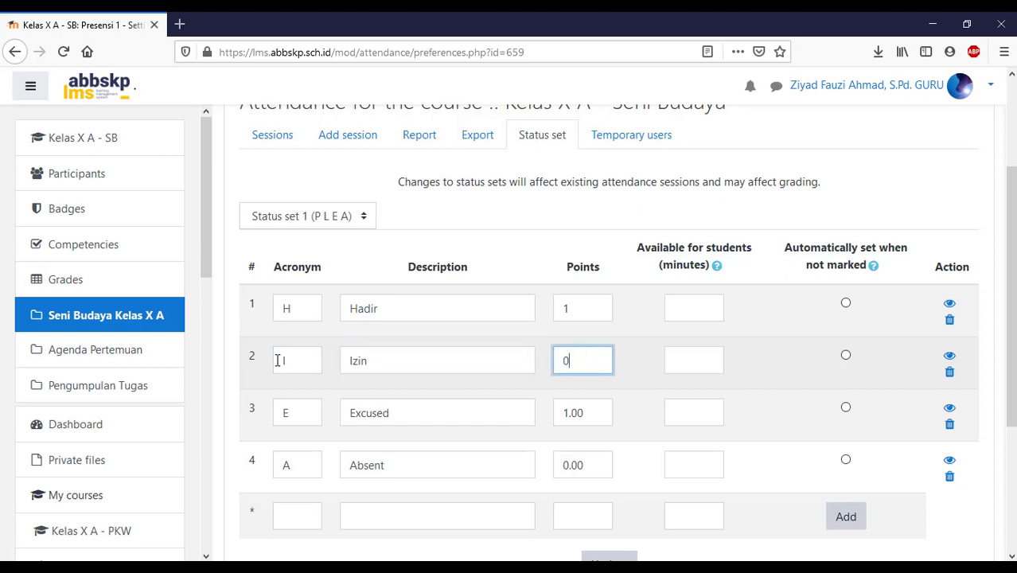
# - Change the third status, Excused, to acronym S, description Sakit and 0 points
pyautogui.doubleClick(288, 412)
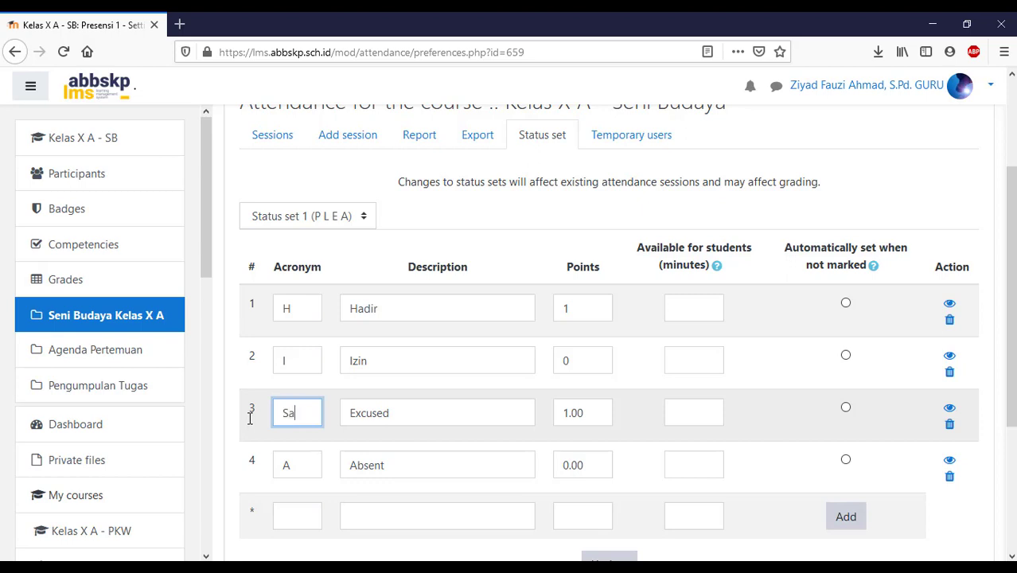
pyautogui.press('Tab')
pyautogui.write('S')
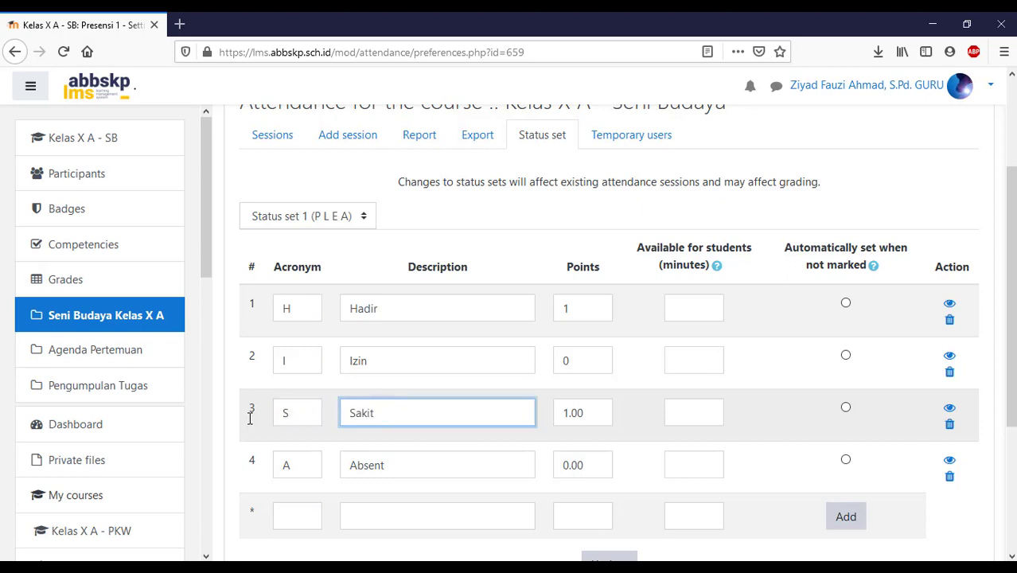
pyautogui.press('Tab')
pyautogui.write('0')
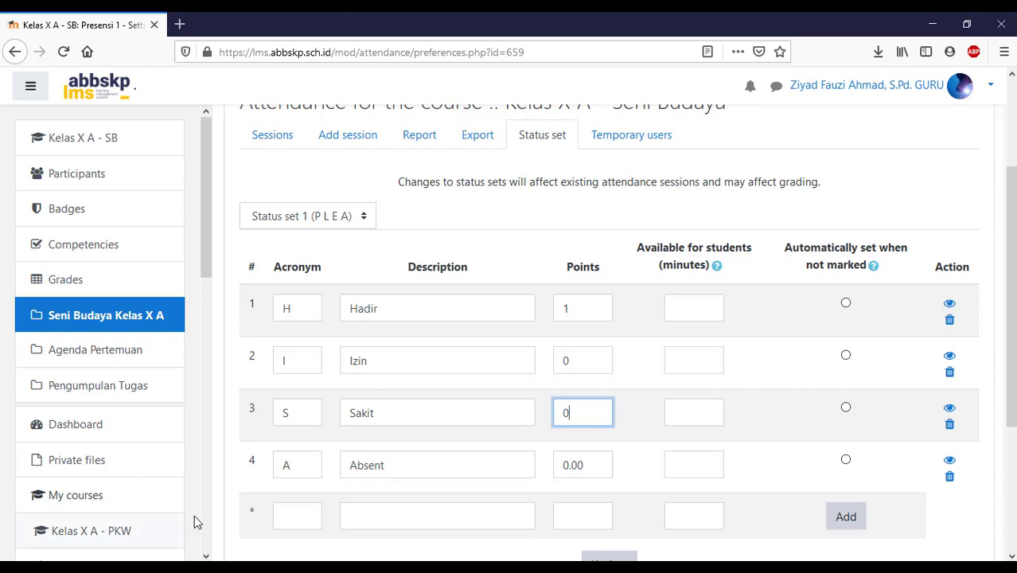
# - Change the description of the fourth status, with acronym A, to Tanpa Keterangan
pyautogui.moveTo(388, 466); pyautogui.dragTo(292, 462)
pyautogui.write('Ta')
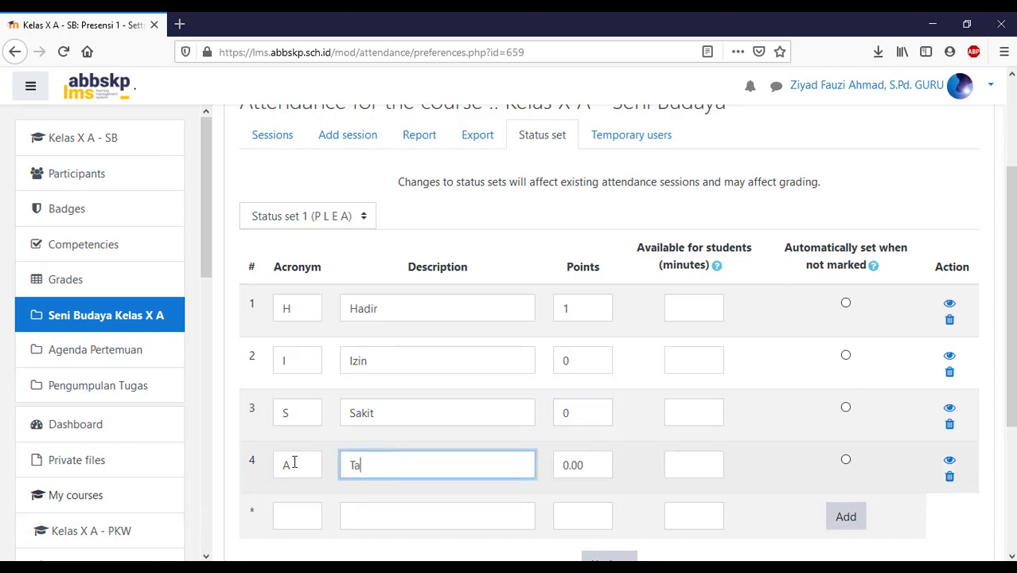
pyautogui.write('npa Keterangan')
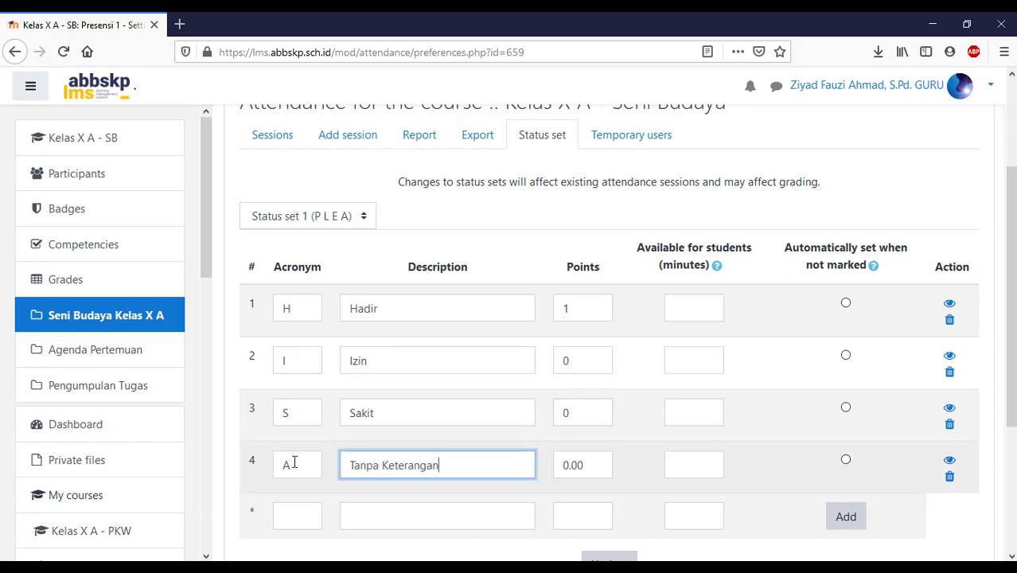
pyautogui.press('Tab')
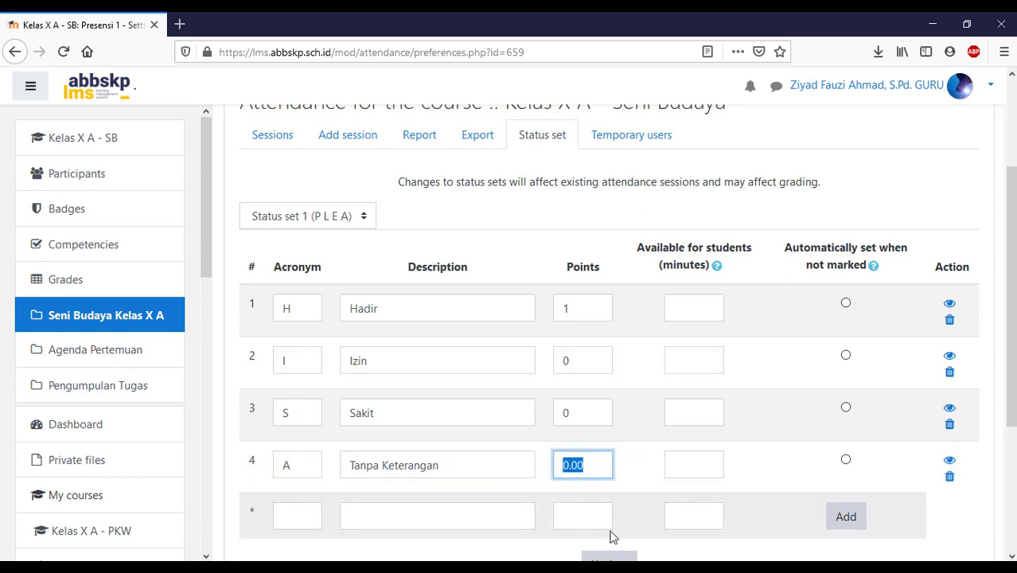
# - Set the points of the fourth status, Tanpa Keterangan, to 0 and save the updated status set
pyautogui.write('0')
pyautogui.scroll(-3, 758, 531)
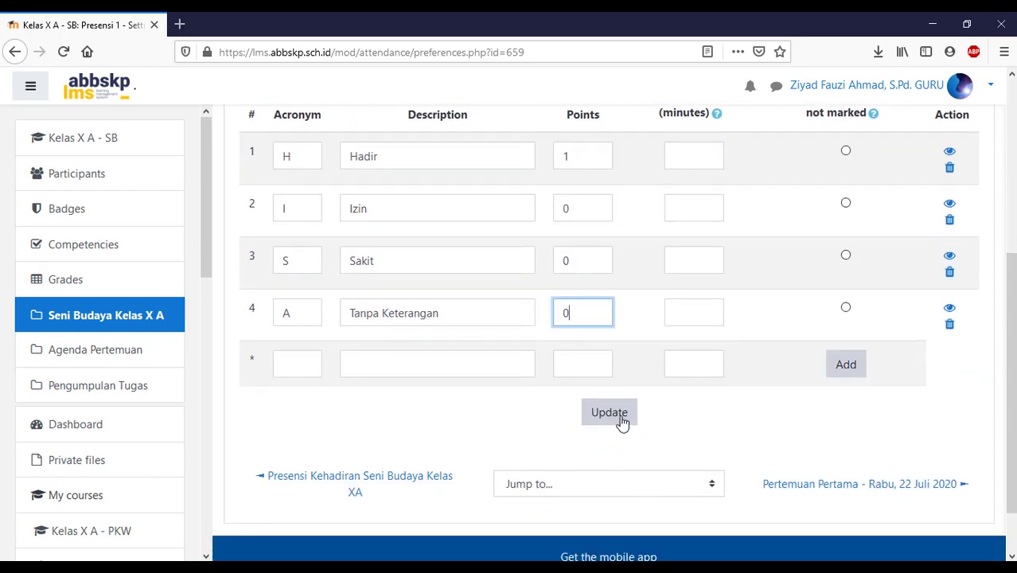
pyautogui.click(621, 423)
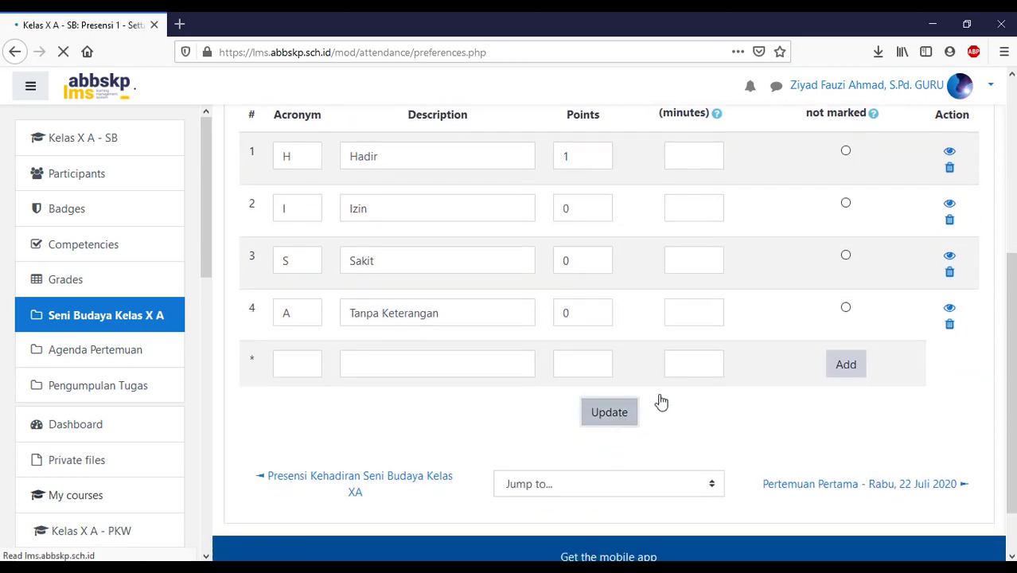
pyautogui.scroll(-5, 682, 345)
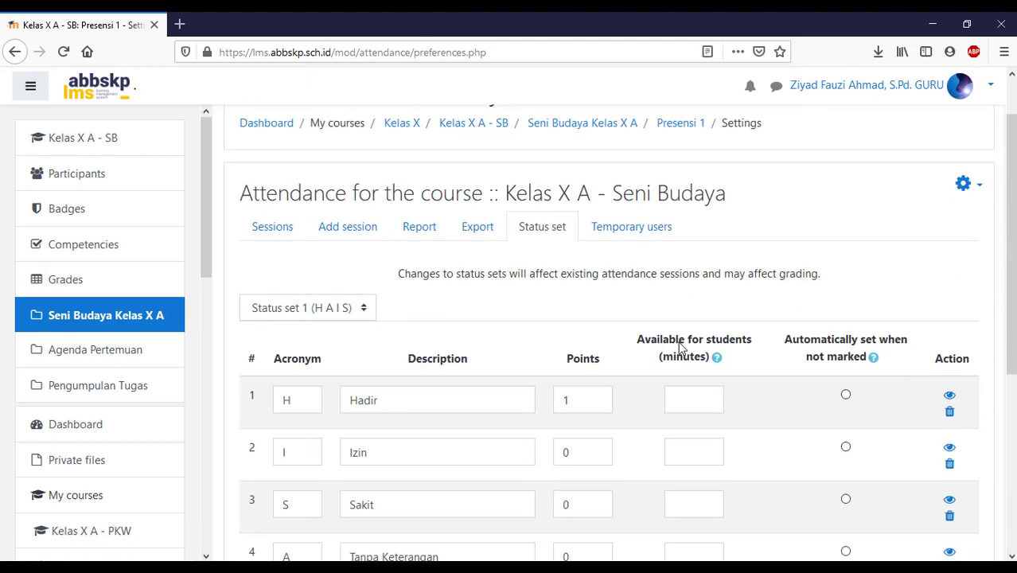
pyautogui.scroll(5, 541, 361)
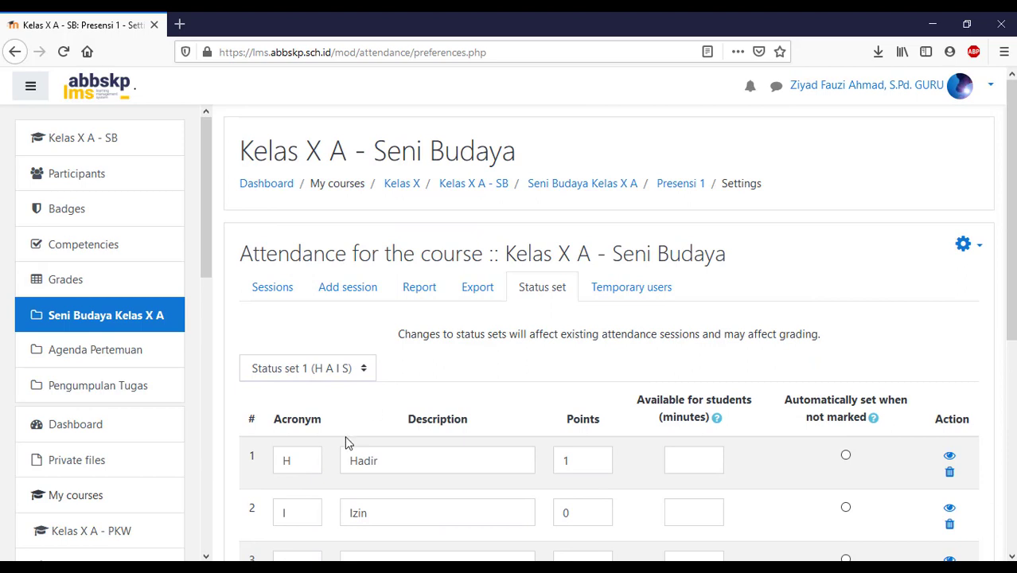
pyautogui.scroll(-3, 345, 443)
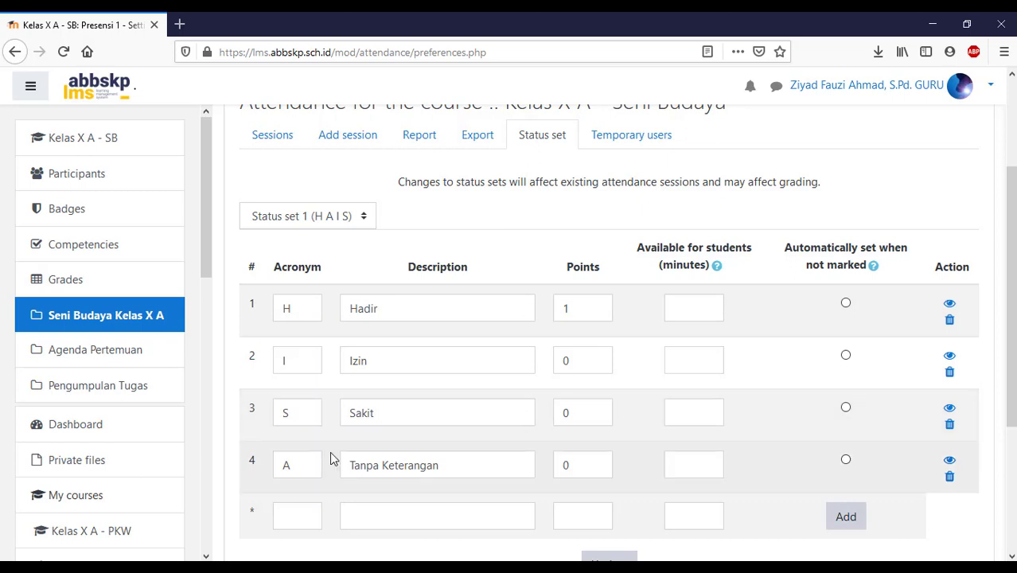
pyautogui.scroll(2, 362, 415)
pyautogui.scroll(1, 362, 415)
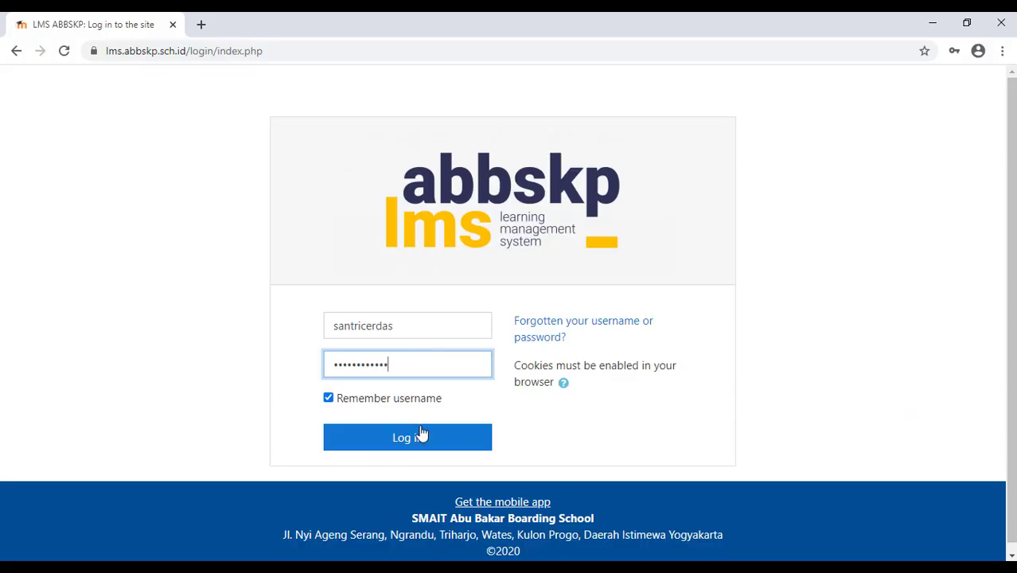
# - Switch to the Chrome window, log in with the student account and open Presensi 1 in the Kelas X A - SB course
pyautogui.click(422, 436)
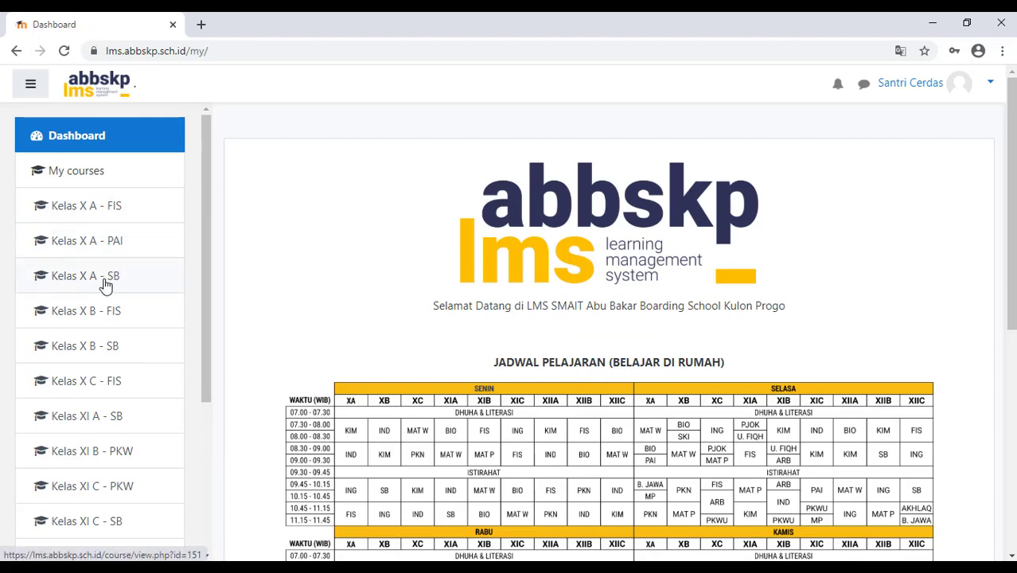
pyautogui.click(106, 285)
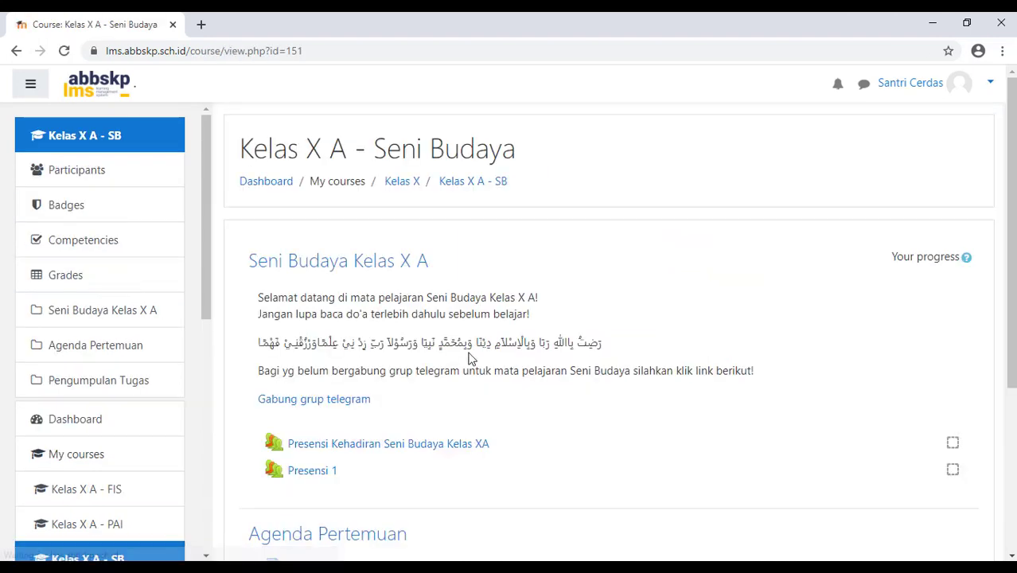
pyautogui.scroll(-1, 334, 398)
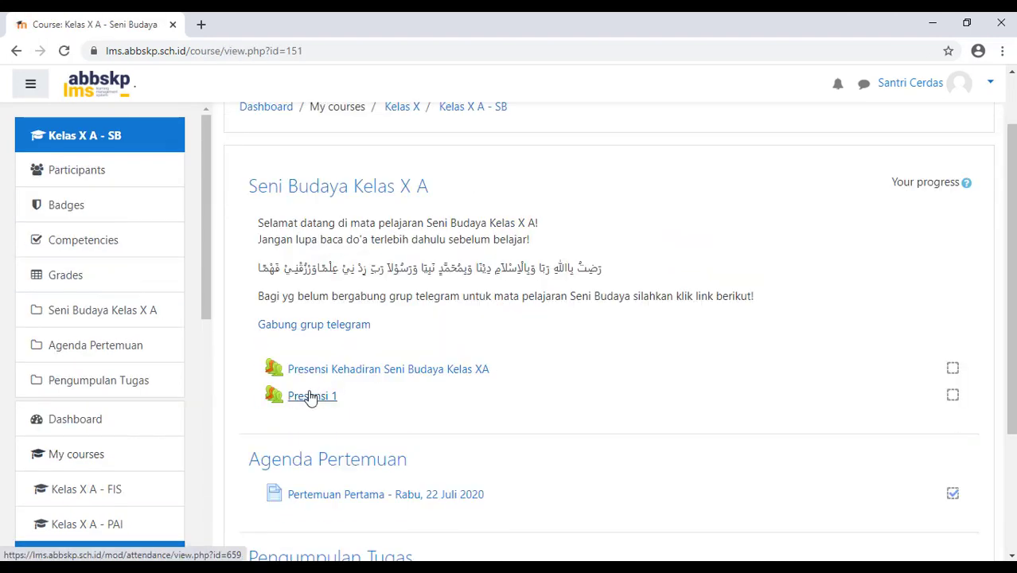
pyautogui.click(310, 398)
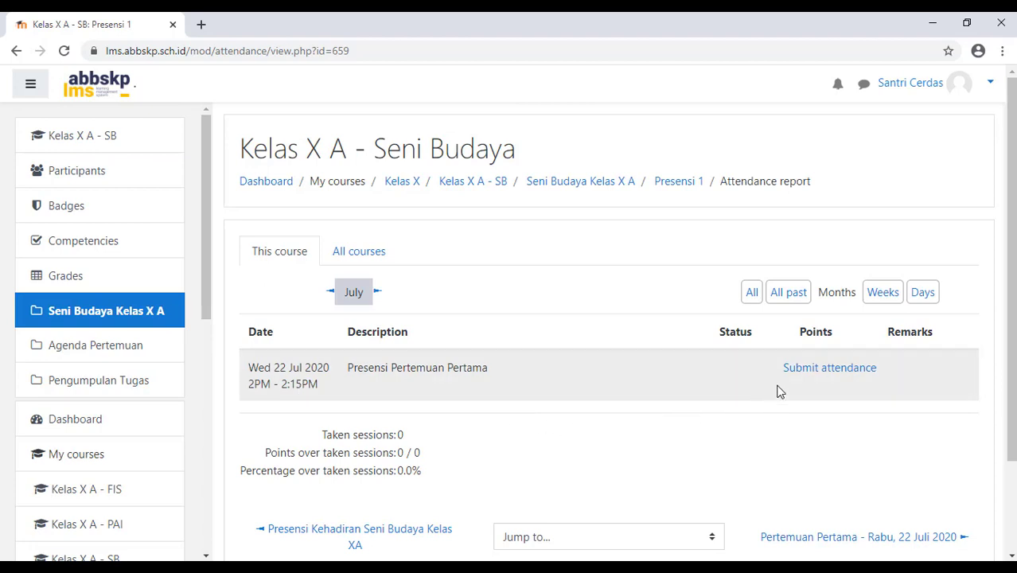
# - Submit the student's attendance for the Presensi Pertemuan Pertama session as Hadir and save it
pyautogui.click(840, 370)
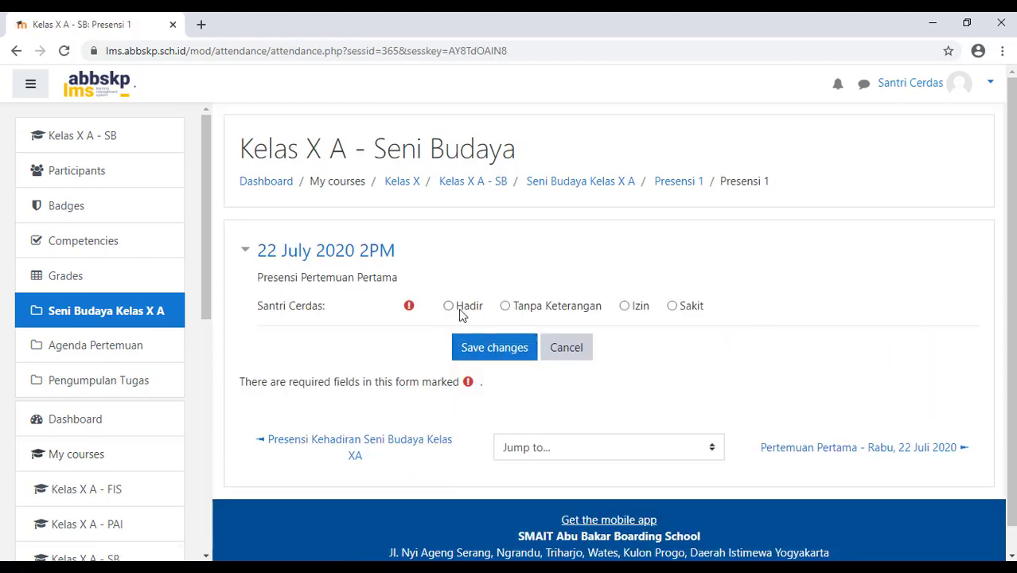
pyautogui.click(456, 312)
pyautogui.click(483, 352)
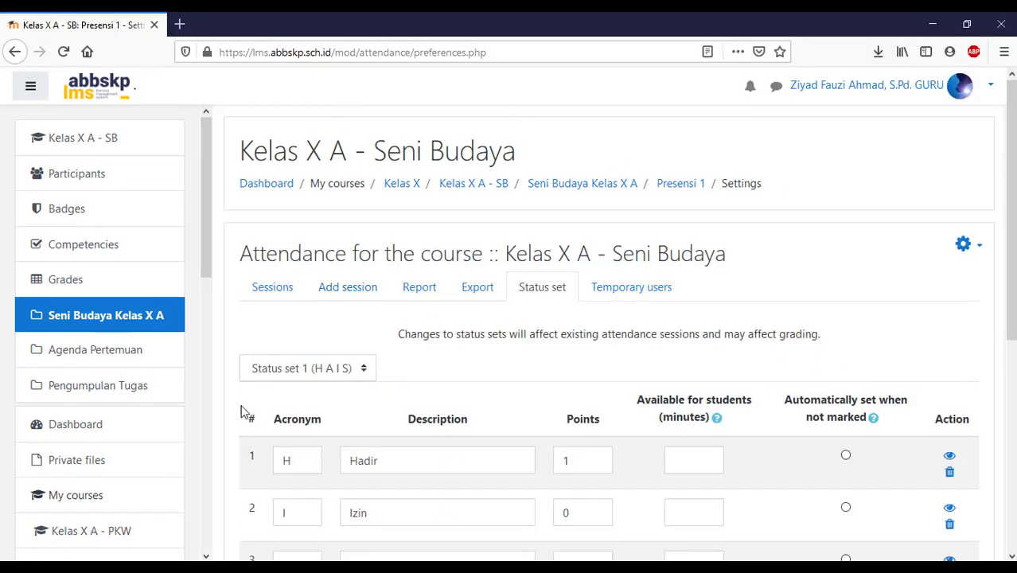
# - Back in the teacher's Firefox window, open the Presensi 1 attendance report and examine the student's session status, points and percentage
pyautogui.click(413, 298)
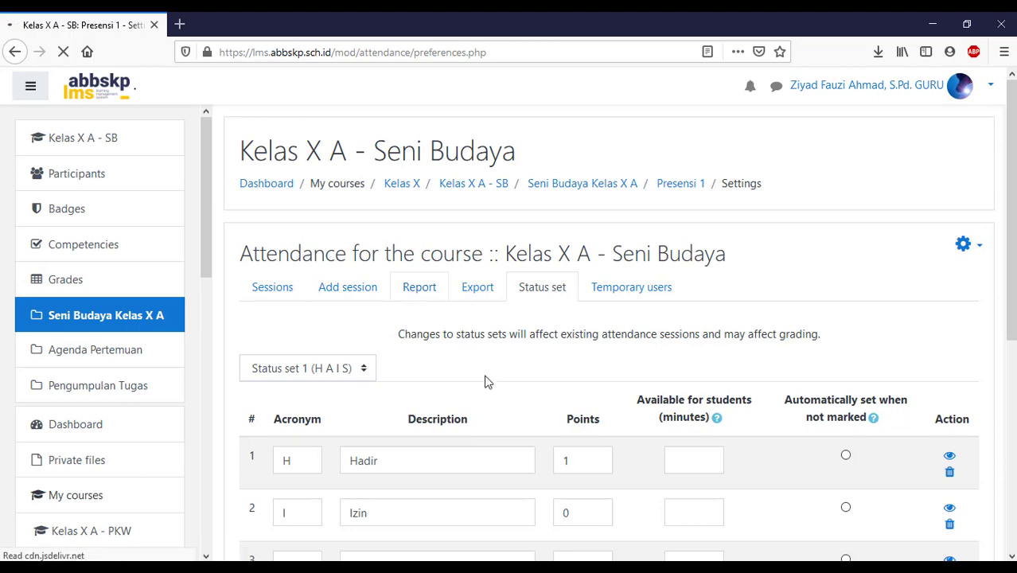
pyautogui.scroll(-3, 492, 382)
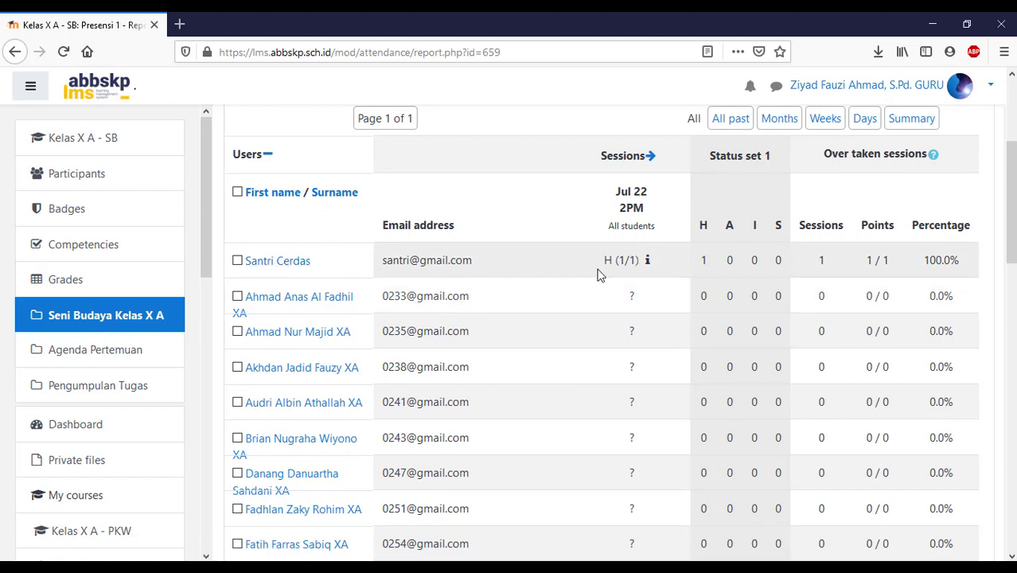
pyautogui.moveTo(616, 259); pyautogui.dragTo(644, 262)
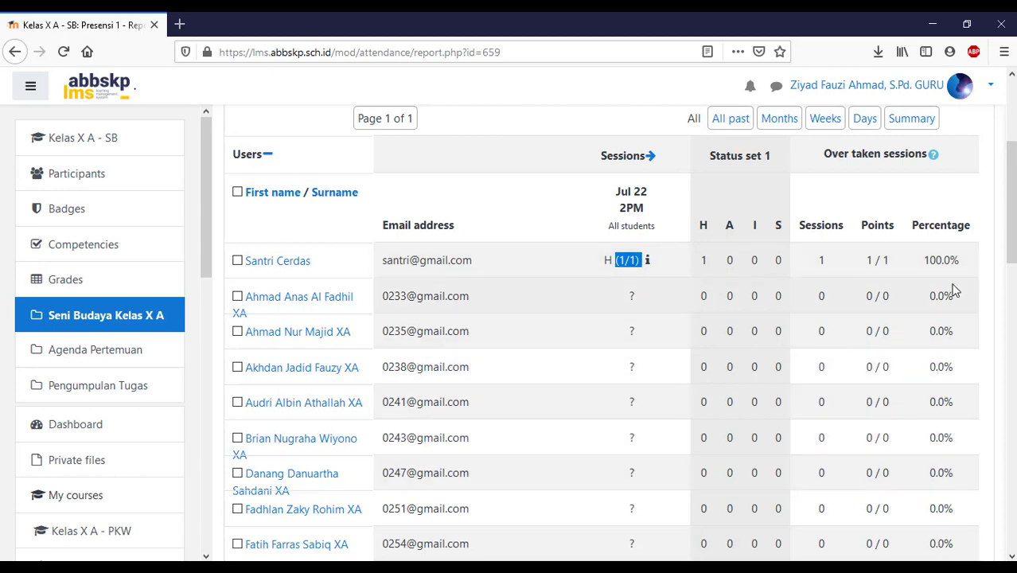
pyautogui.click(973, 252)
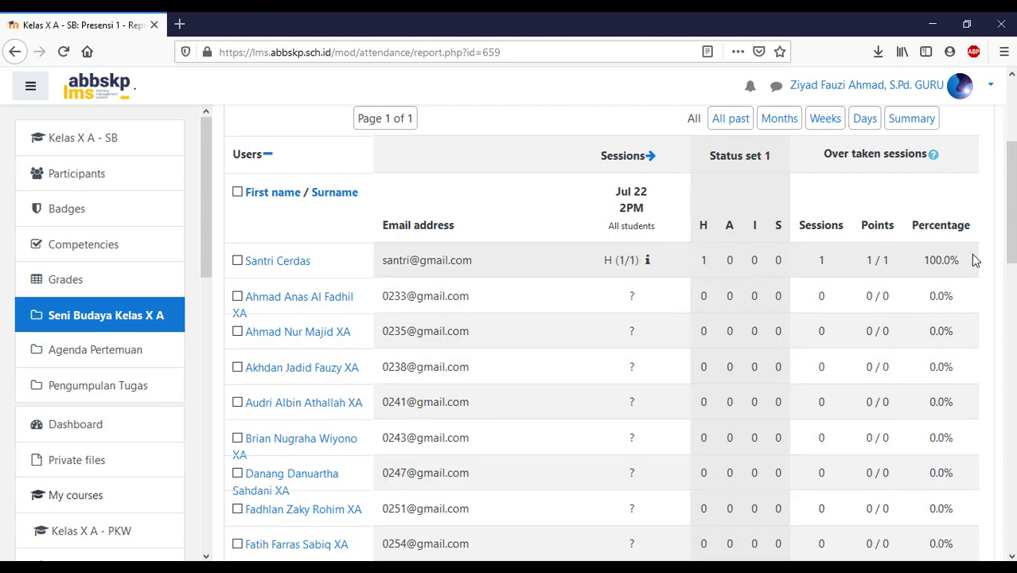
pyautogui.moveTo(971, 254); pyautogui.dragTo(922, 261)
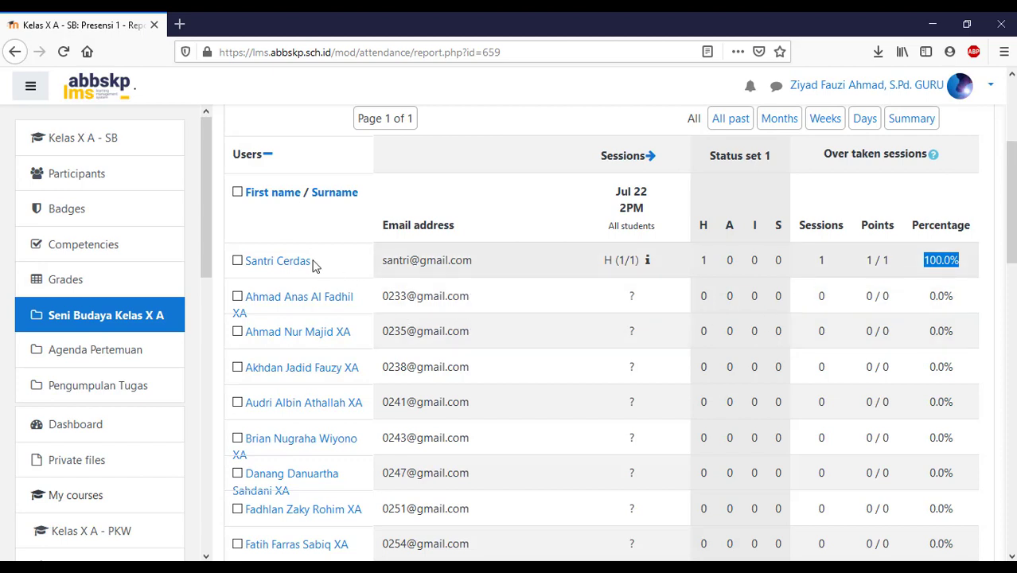
pyautogui.click(925, 261)
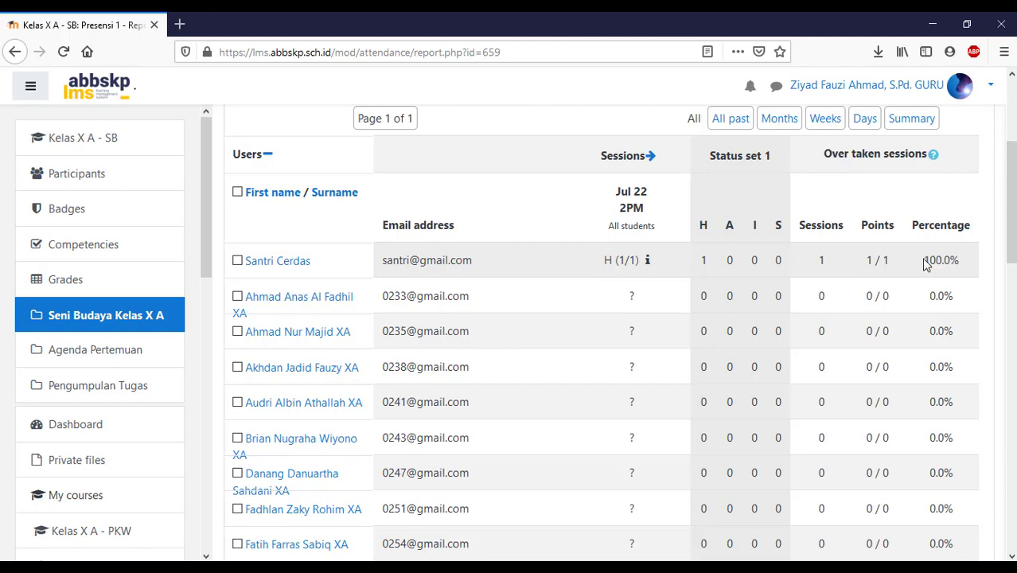
pyautogui.scroll(3, 447, 354)
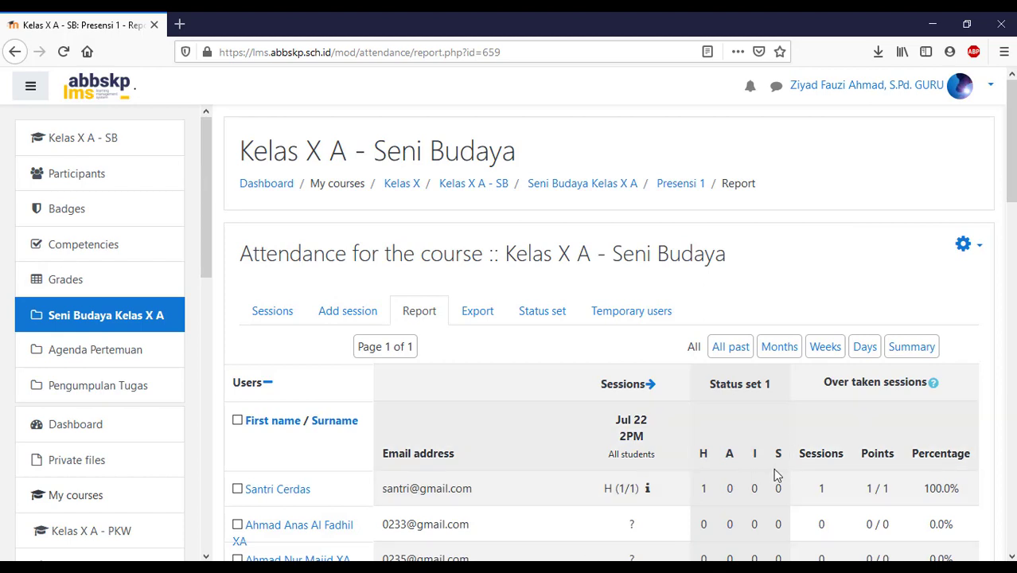
pyautogui.scroll(-4, 699, 407)
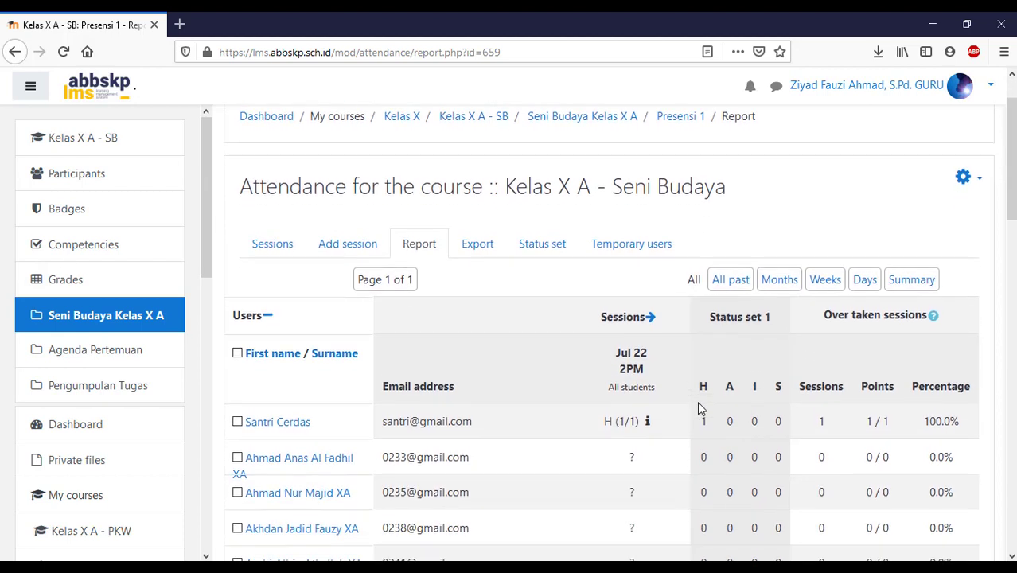
pyautogui.scroll(-2, 701, 406)
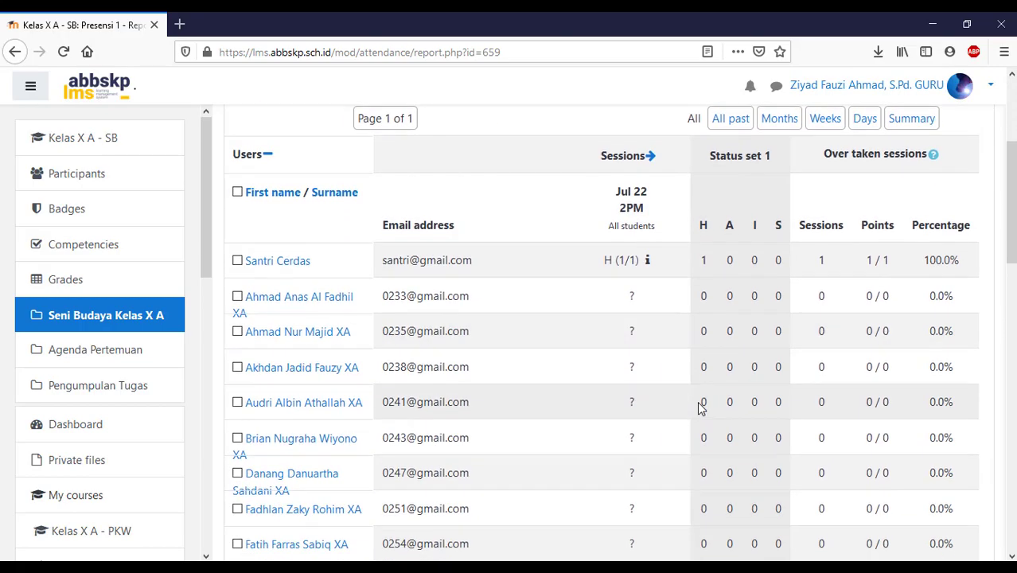